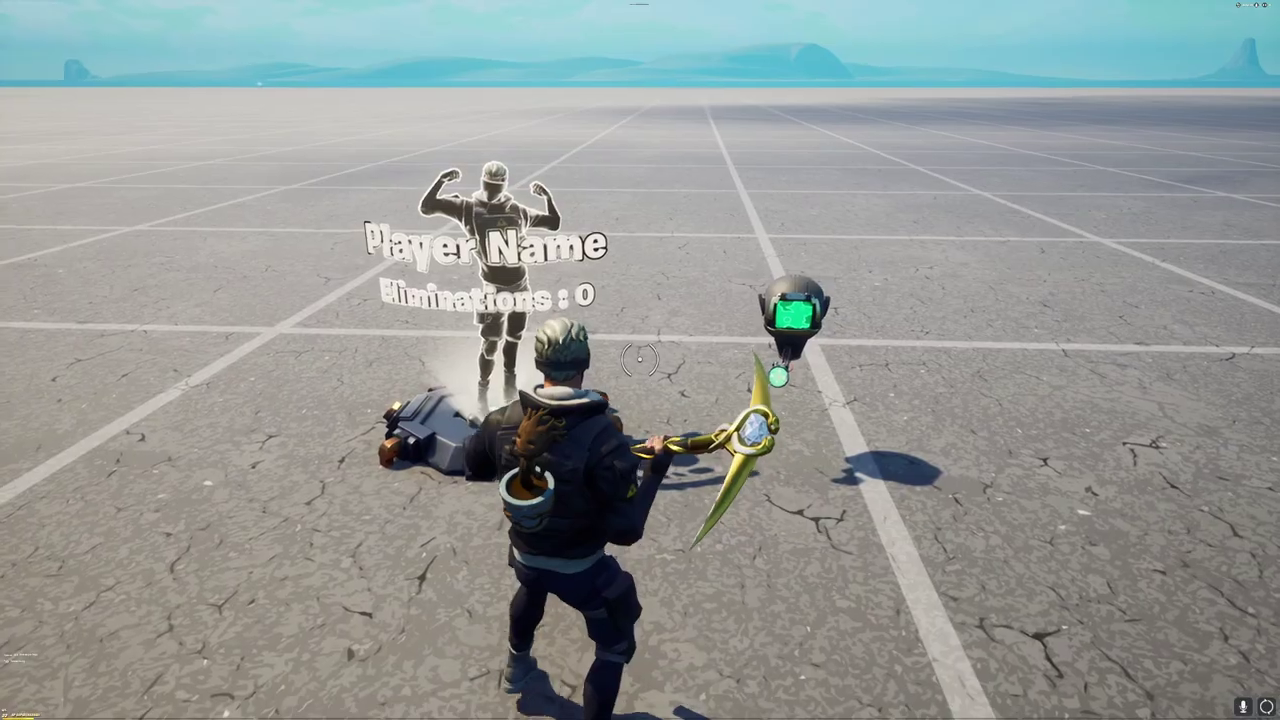
- Review the Player Reference device's modified options: hologram animation, player details, tracked stat and the channel that registers the player
key("w")
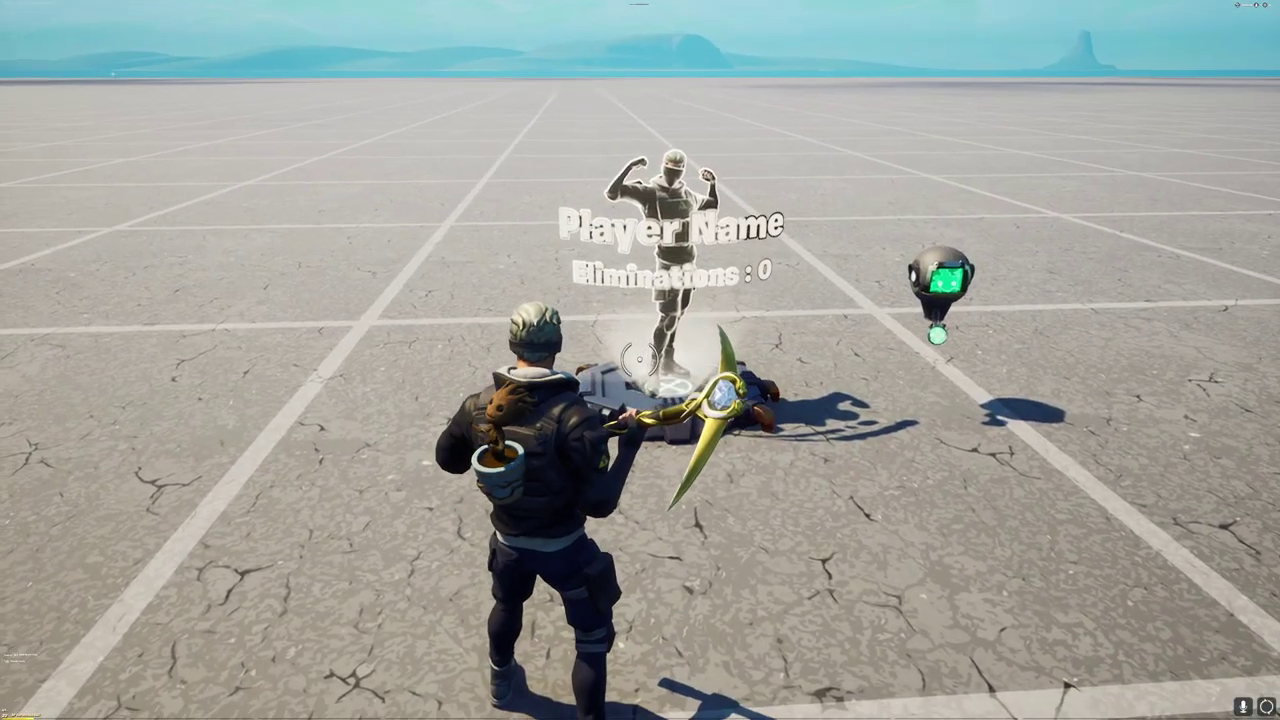
key("d")
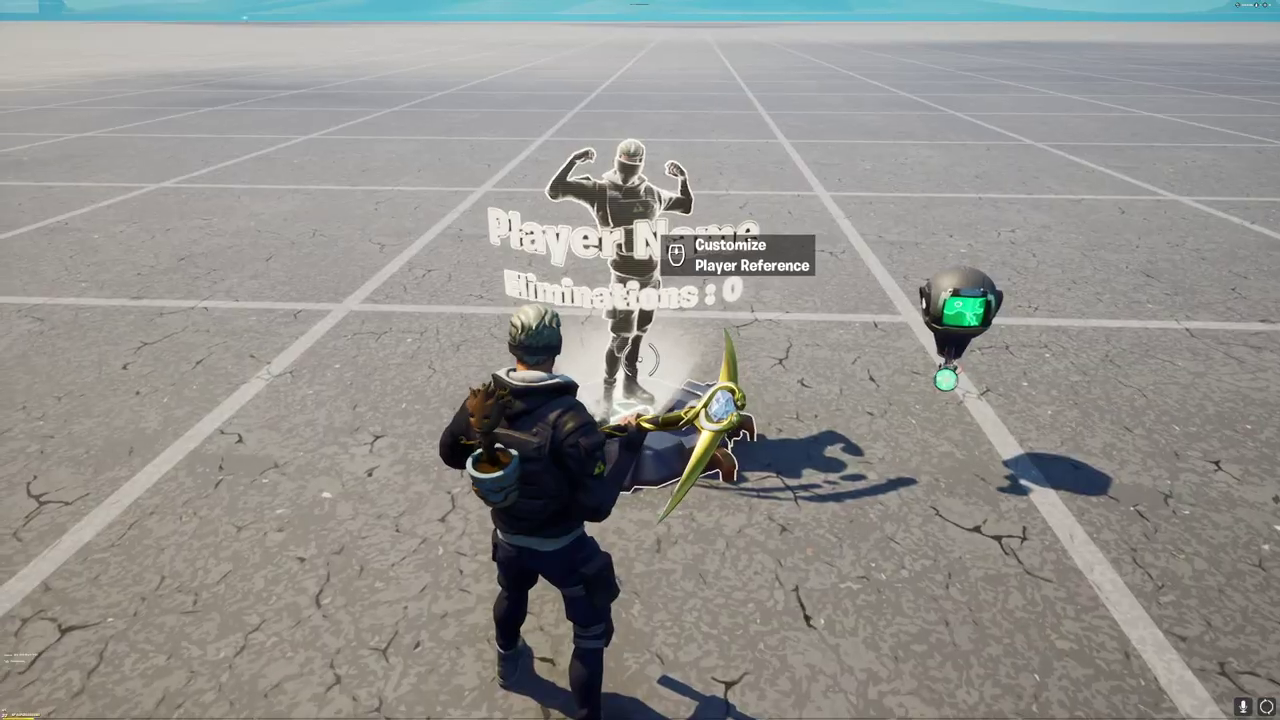
middle_click(640, 360)
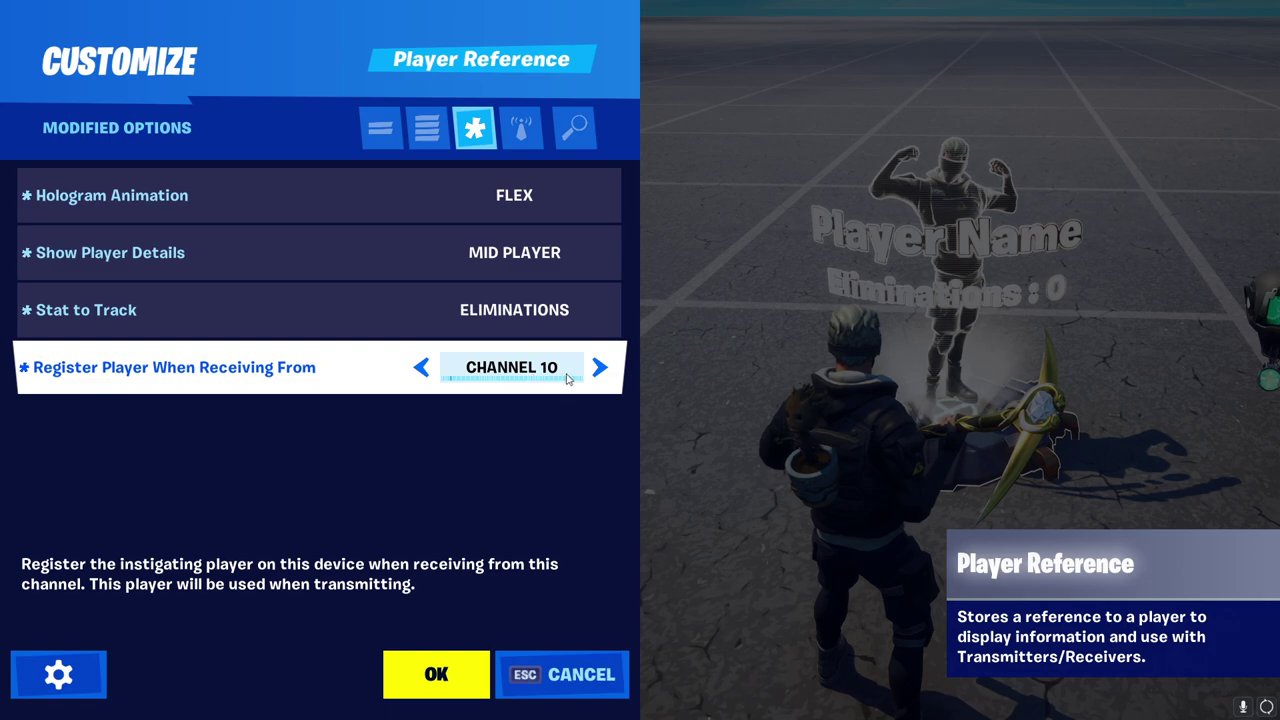
left_click(436, 674)
- Review the Tracker's modified options, from target value and completion behaviour to its receiving and transmitting channels
key("e")
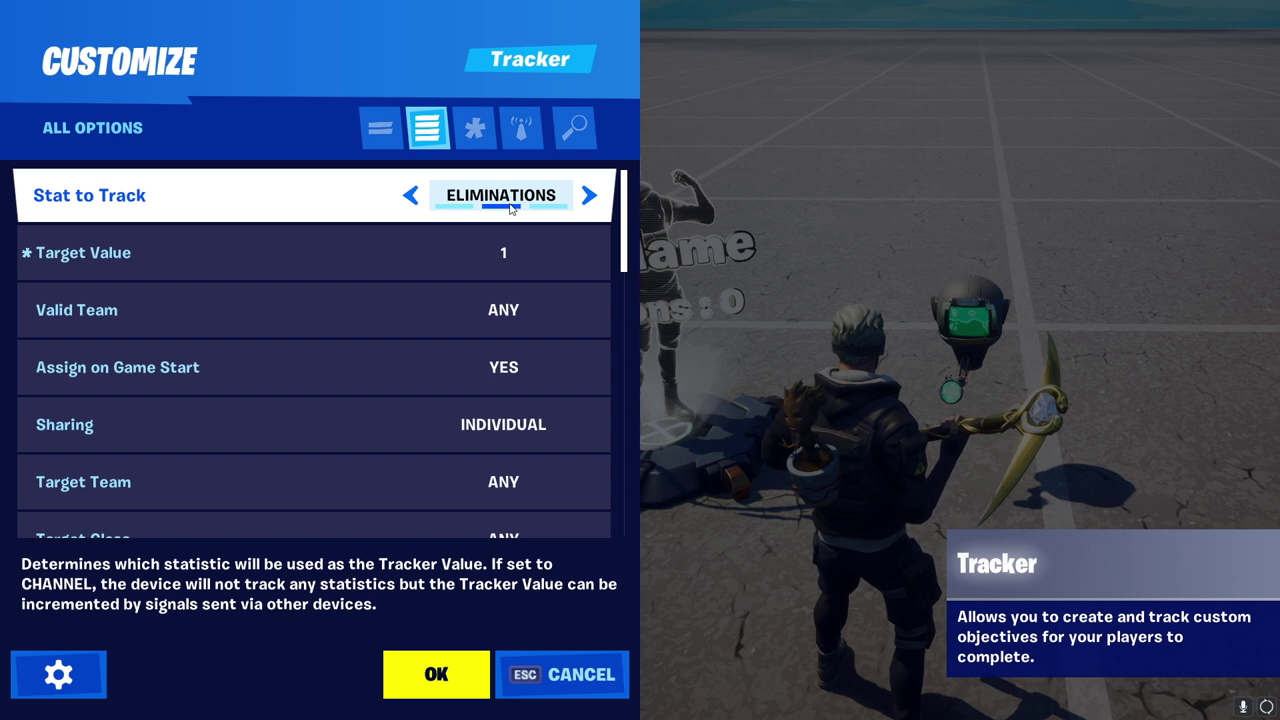
left_click(478, 133)
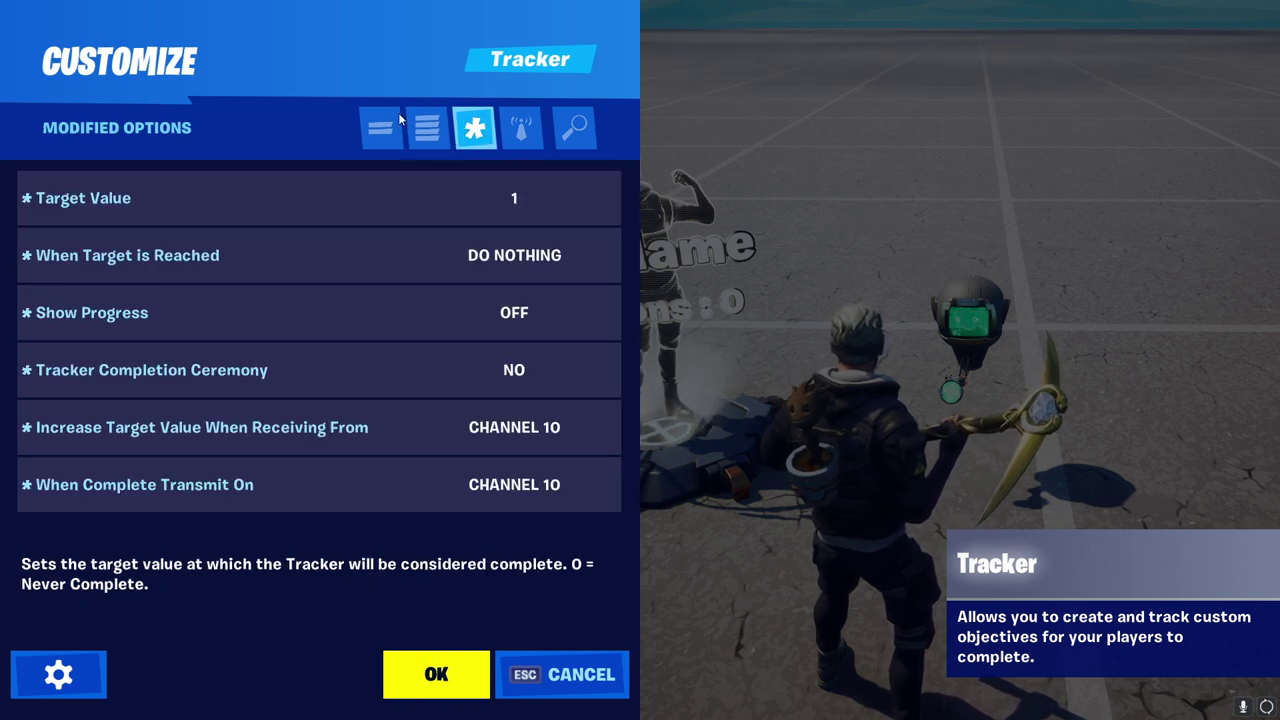
left_click(437, 128)
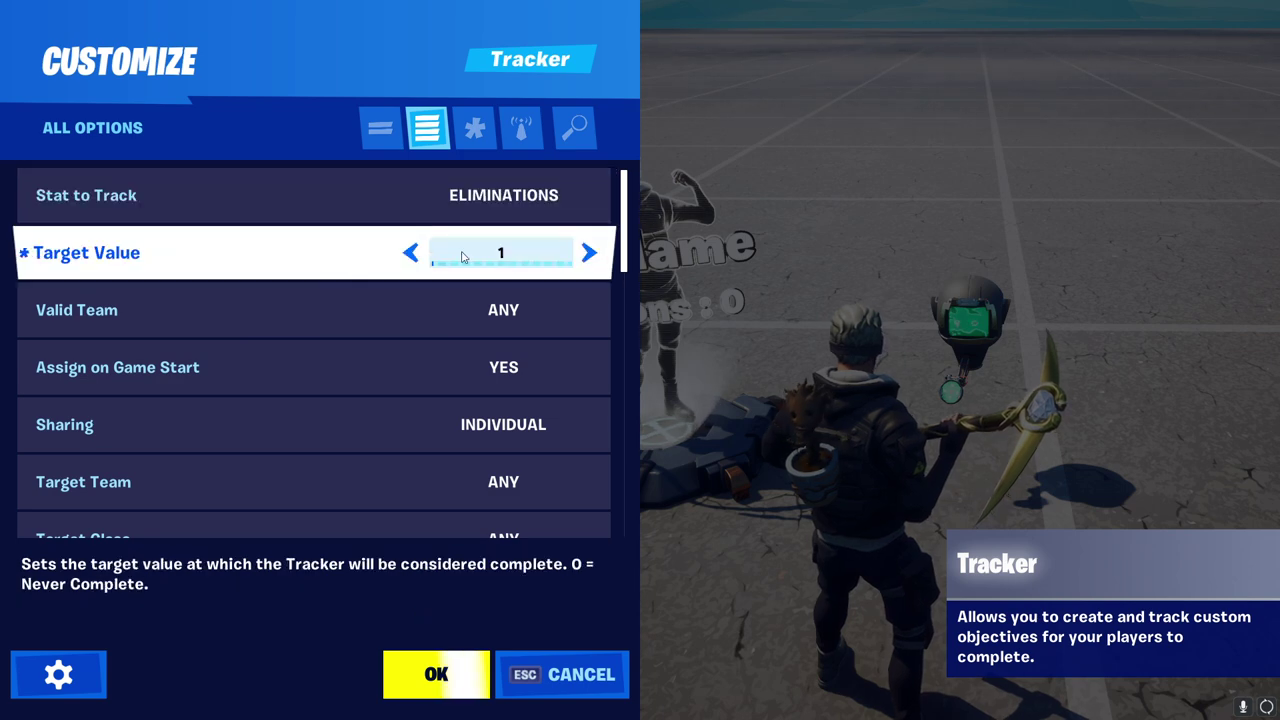
left_click(476, 133)
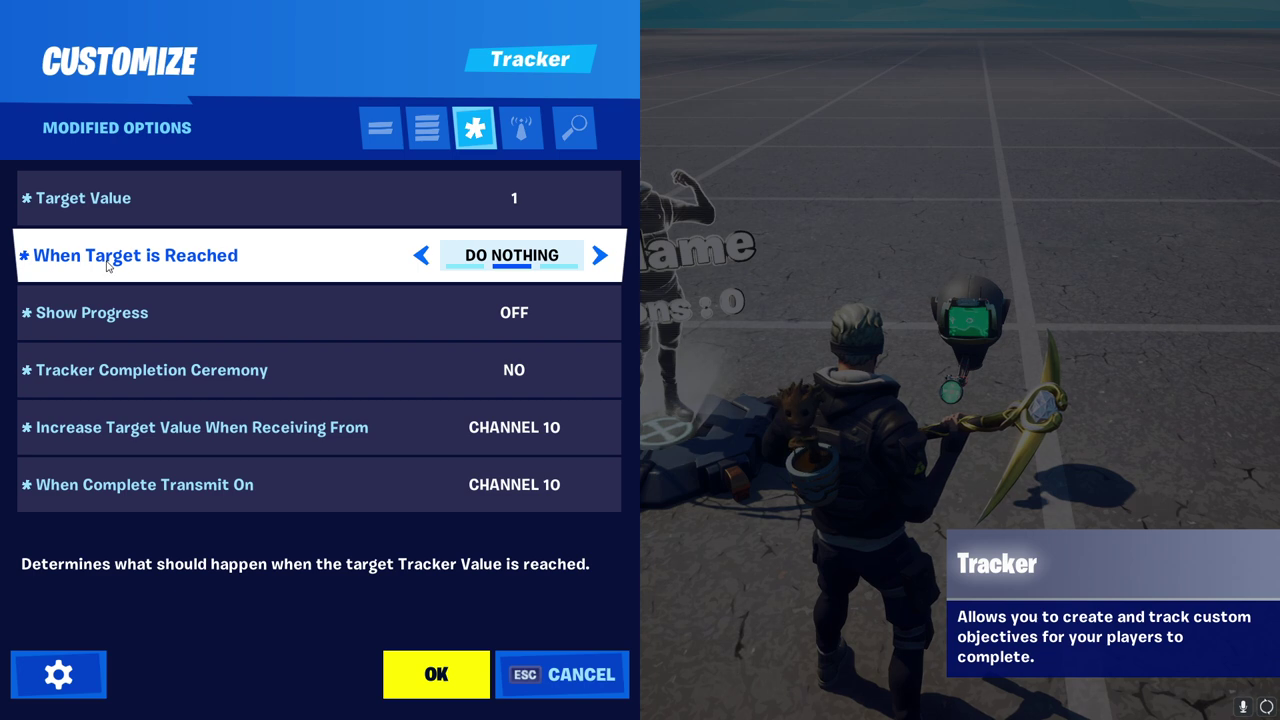
left_click(601, 257)
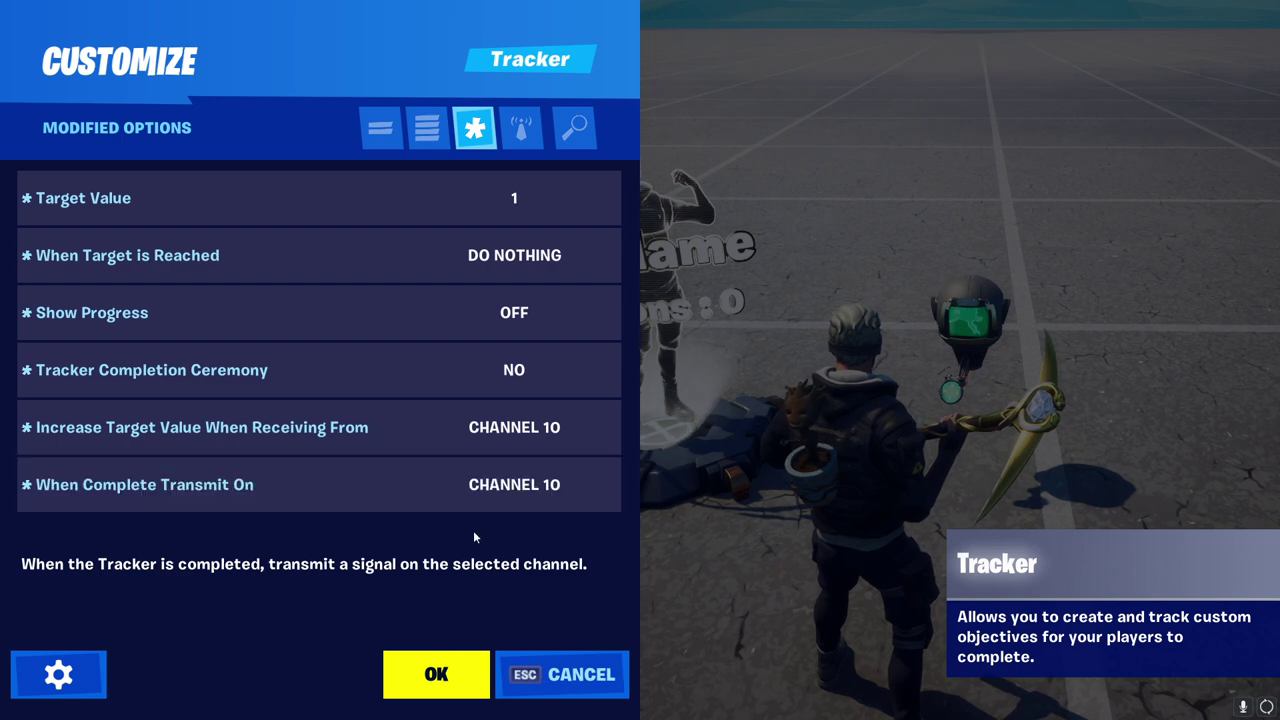
left_click(449, 663)
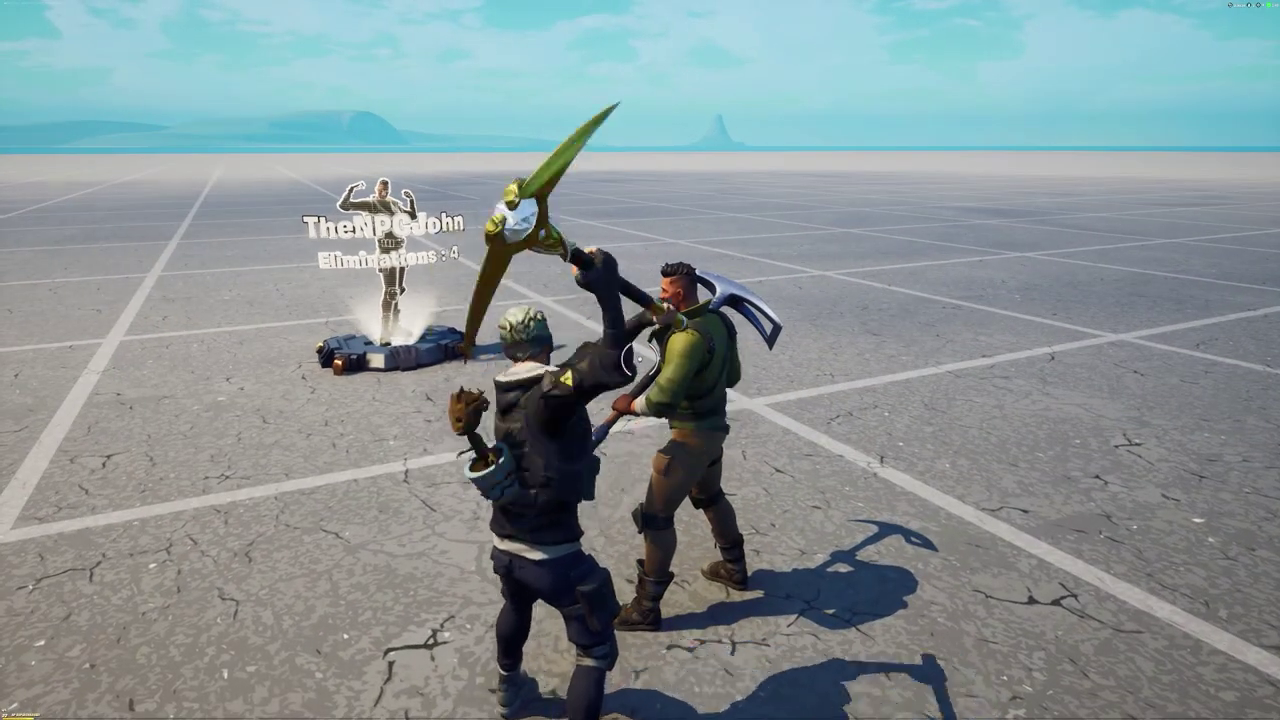
- Check the same Tracker's full option list once more, including its stat, valid team and sharing settings
key("w")
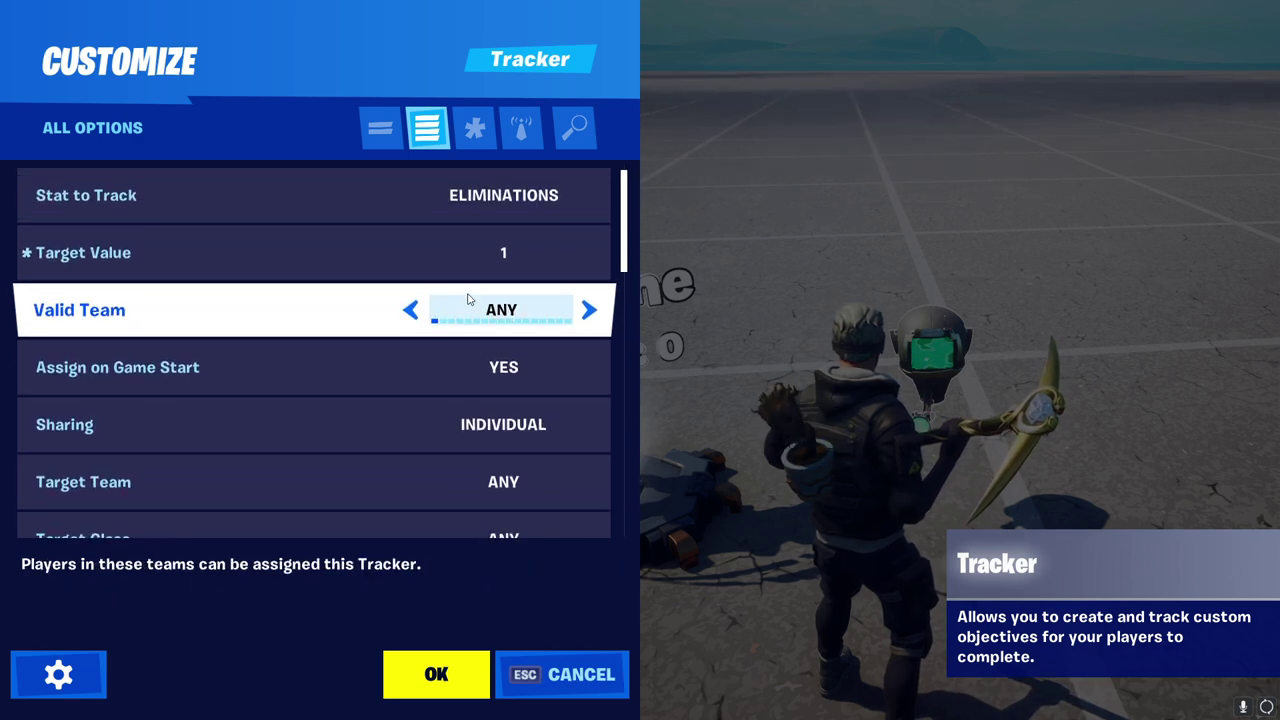
left_click(436, 674)
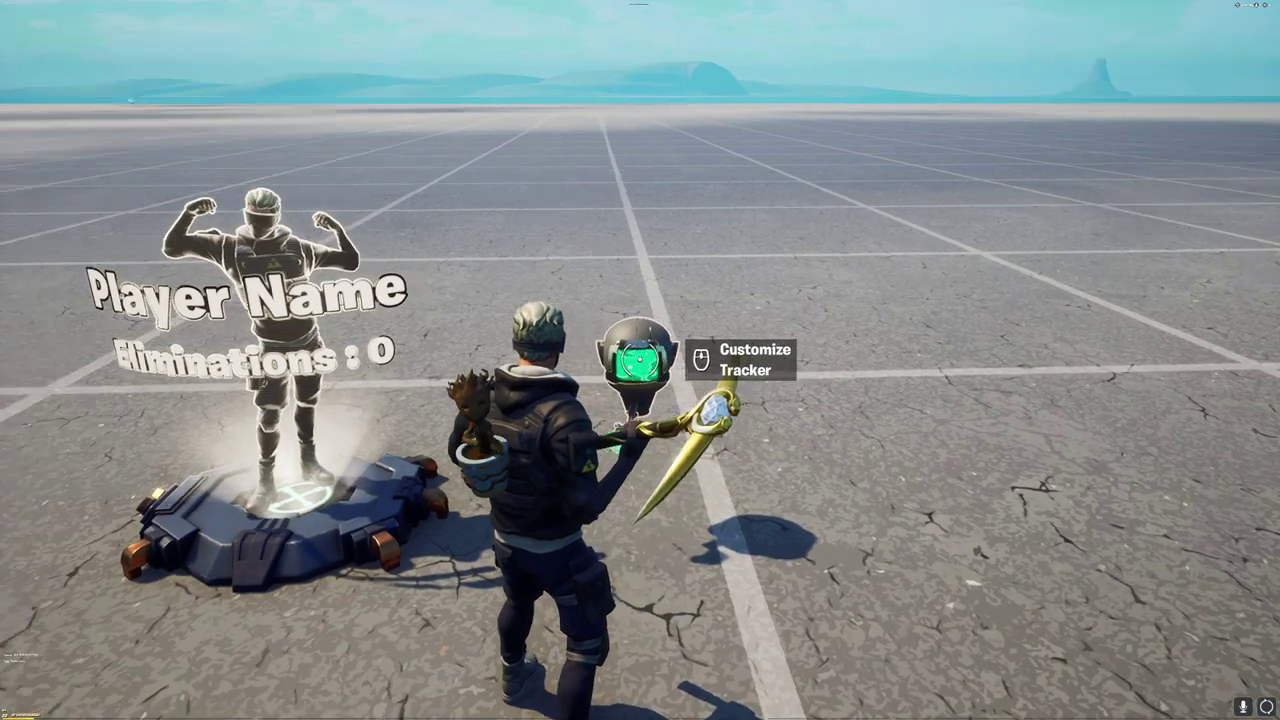
key("a")
key("d")
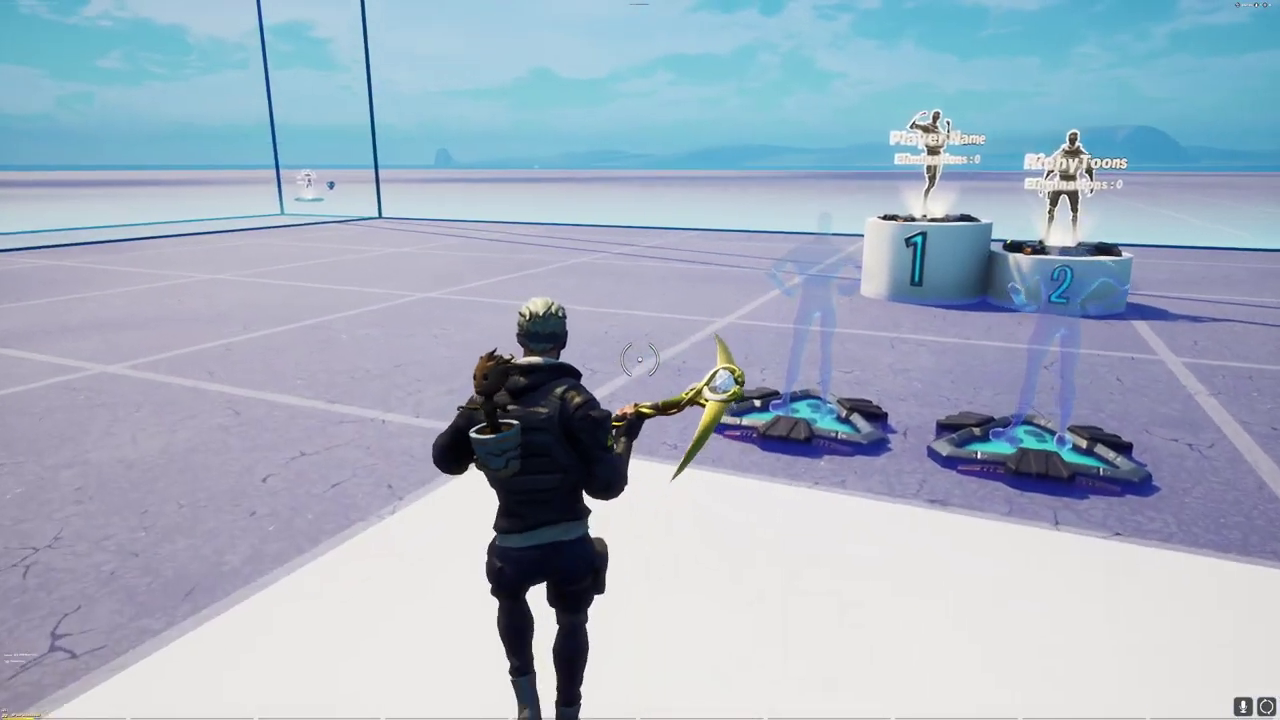
- Go to the numbered podium setup and check the Target Value of the first Tracker near the player spawn pads
key("w")
key("d")
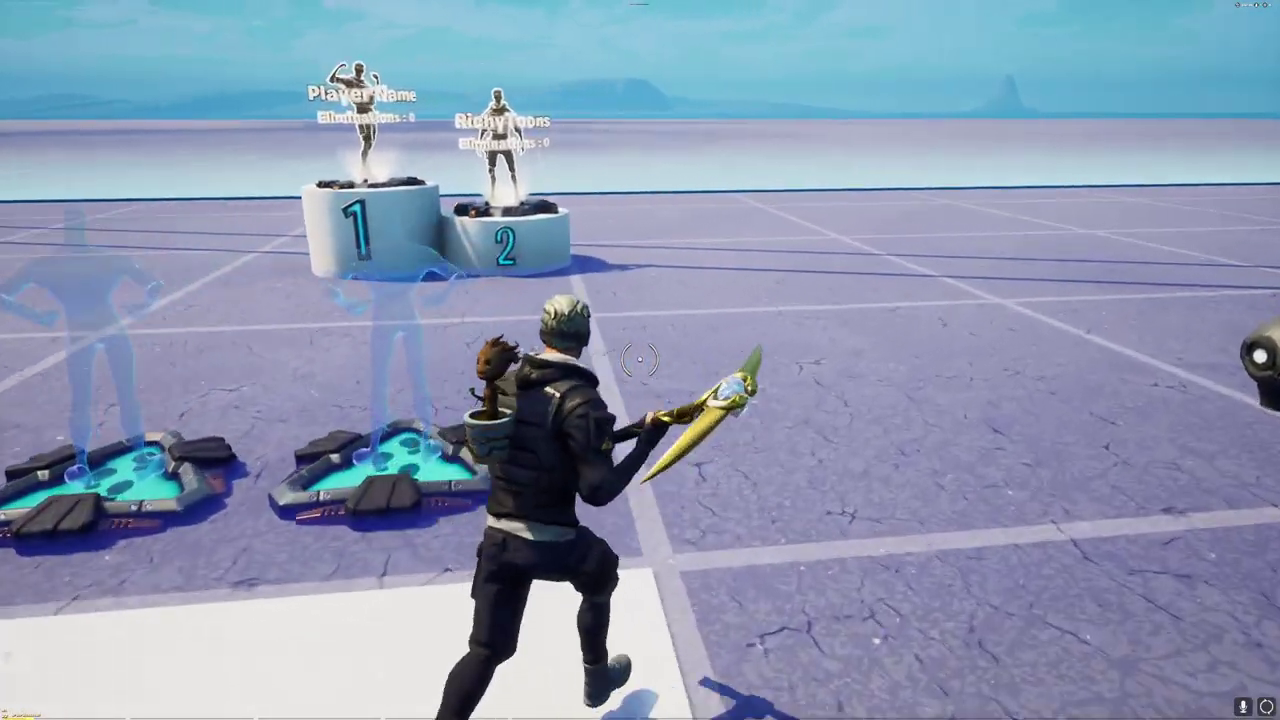
key("s")
key("s")
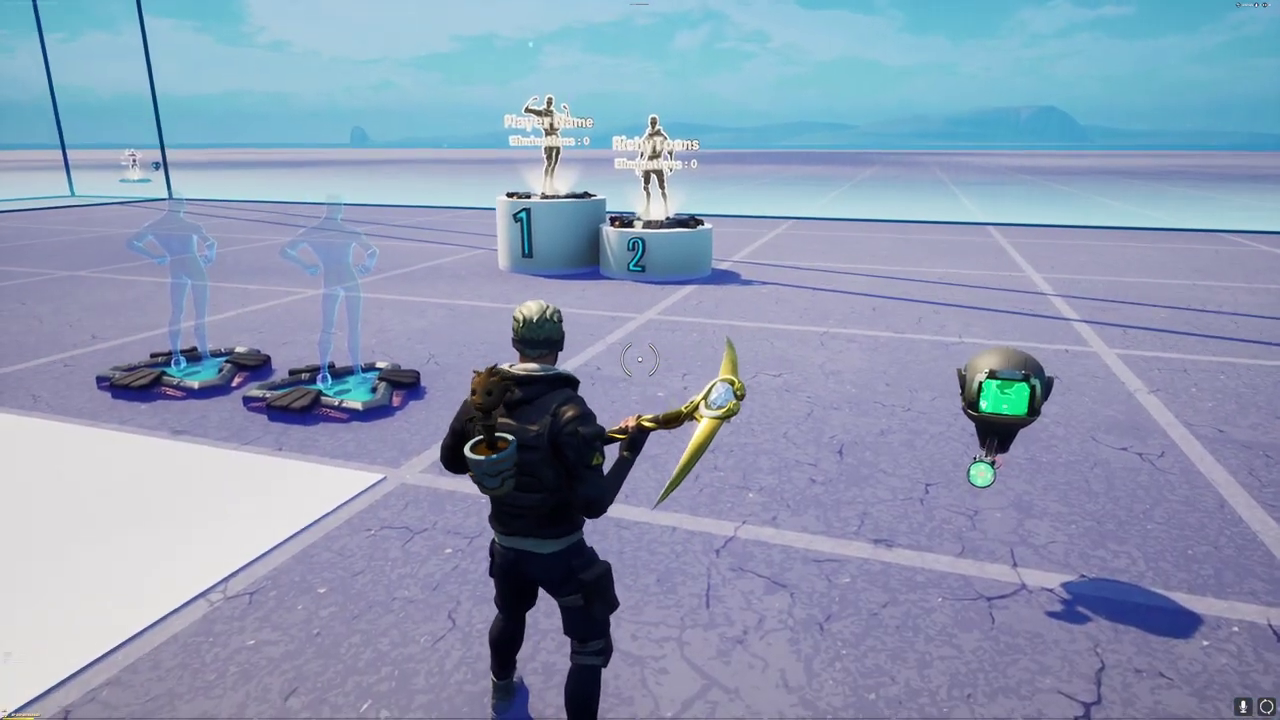
key("w")
key("d")
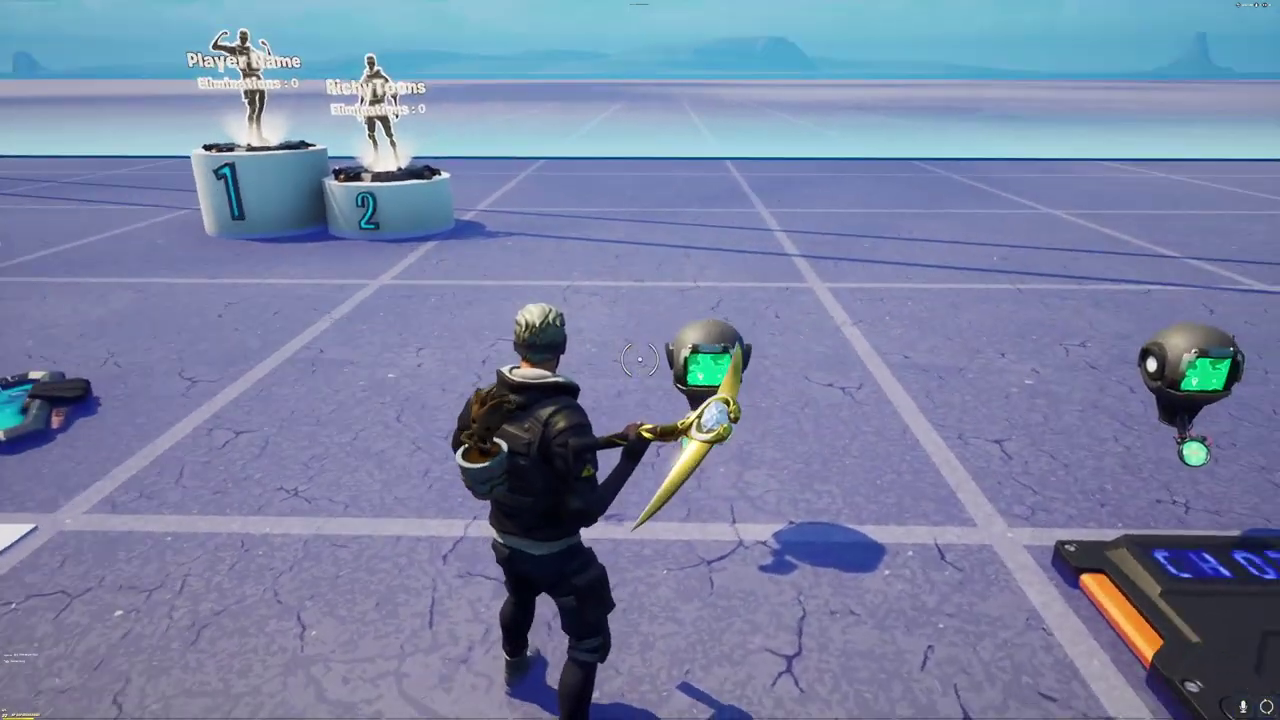
middle_click(640, 360)
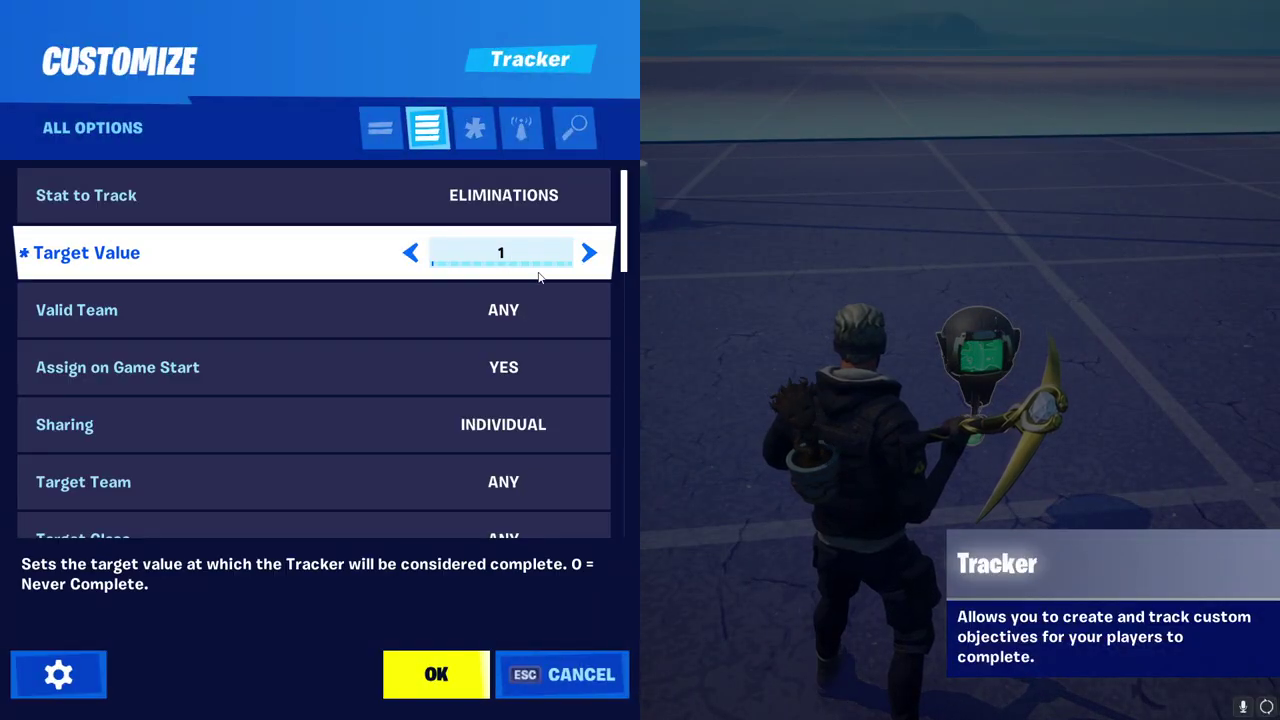
key("Escape")
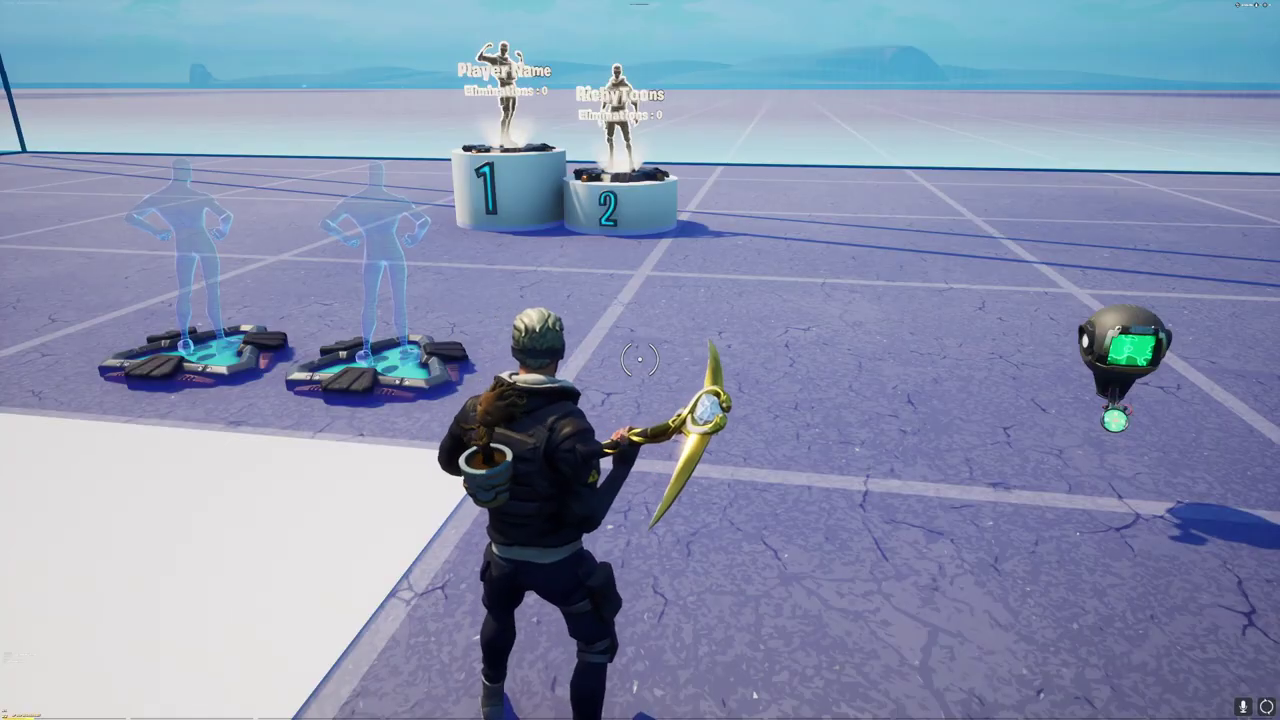
- Place a copy of the first Tracker between the original and the spawn pads
key("w")
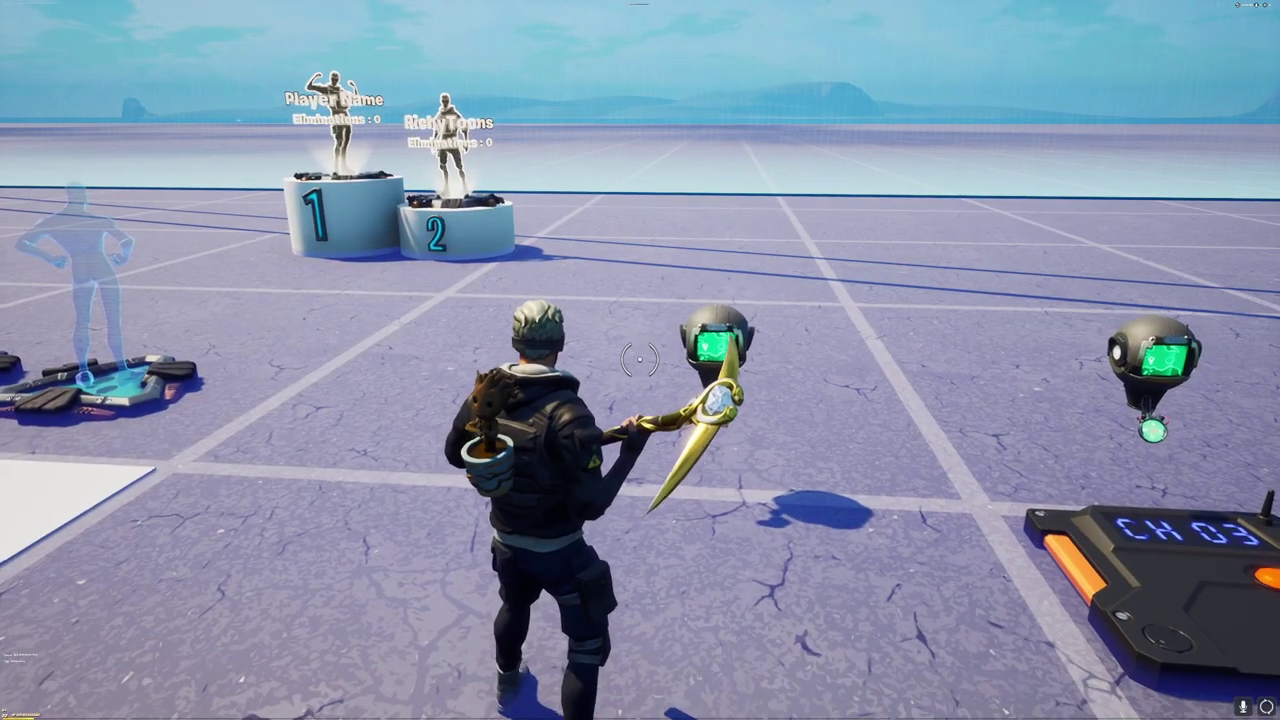
key("f")
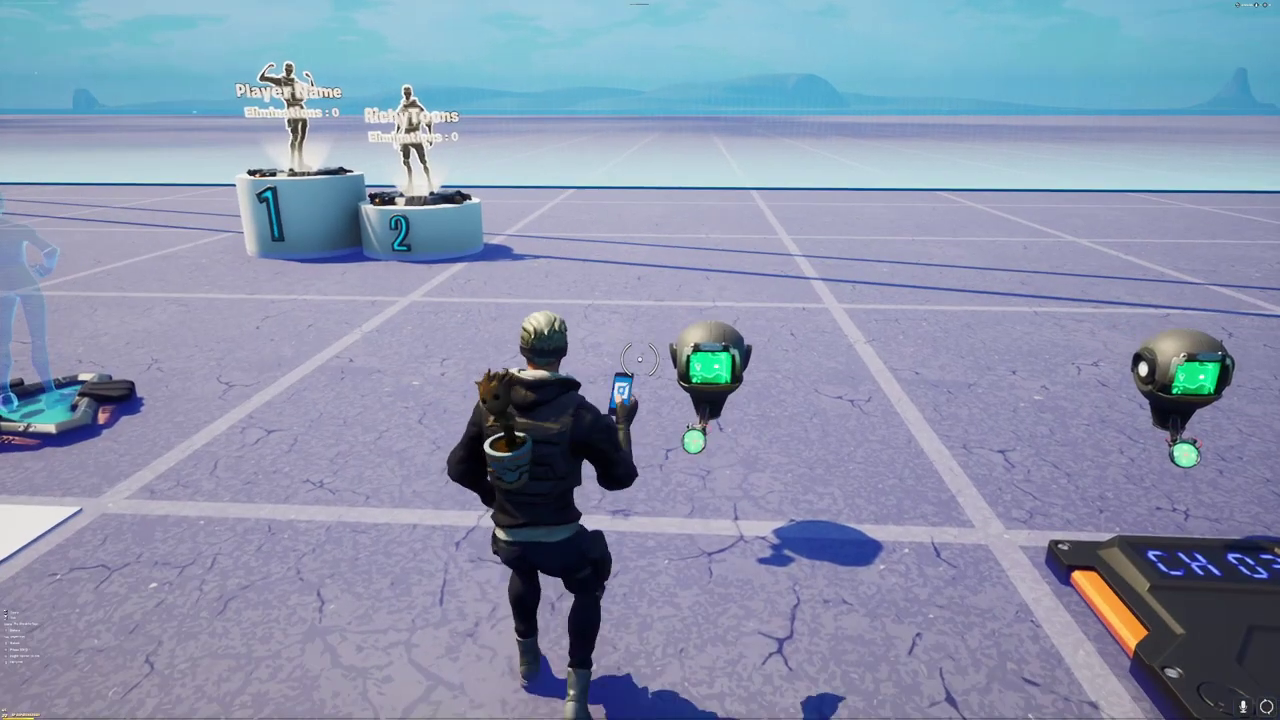
key("w")
left_click(640, 360)
key("a")
left_click(640, 360)
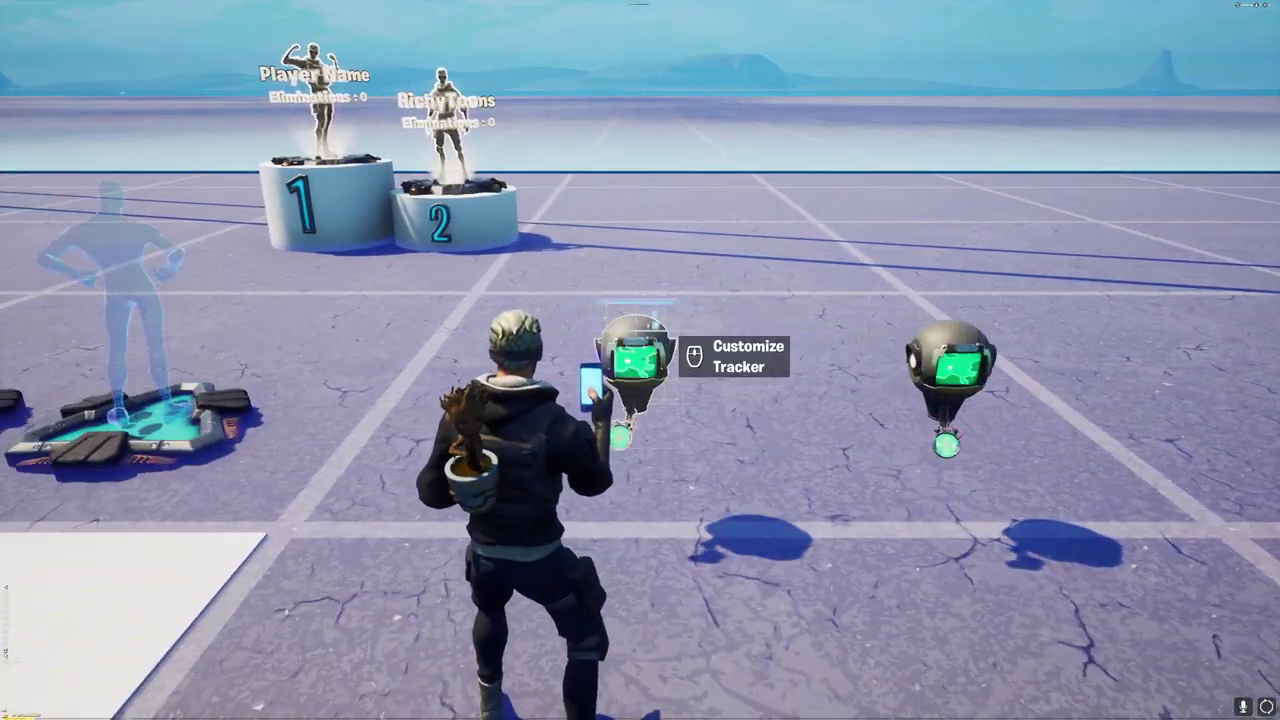
- Set the copied Tracker's Target Value to 0 and check its Valid Team option
key("1")
key("e")
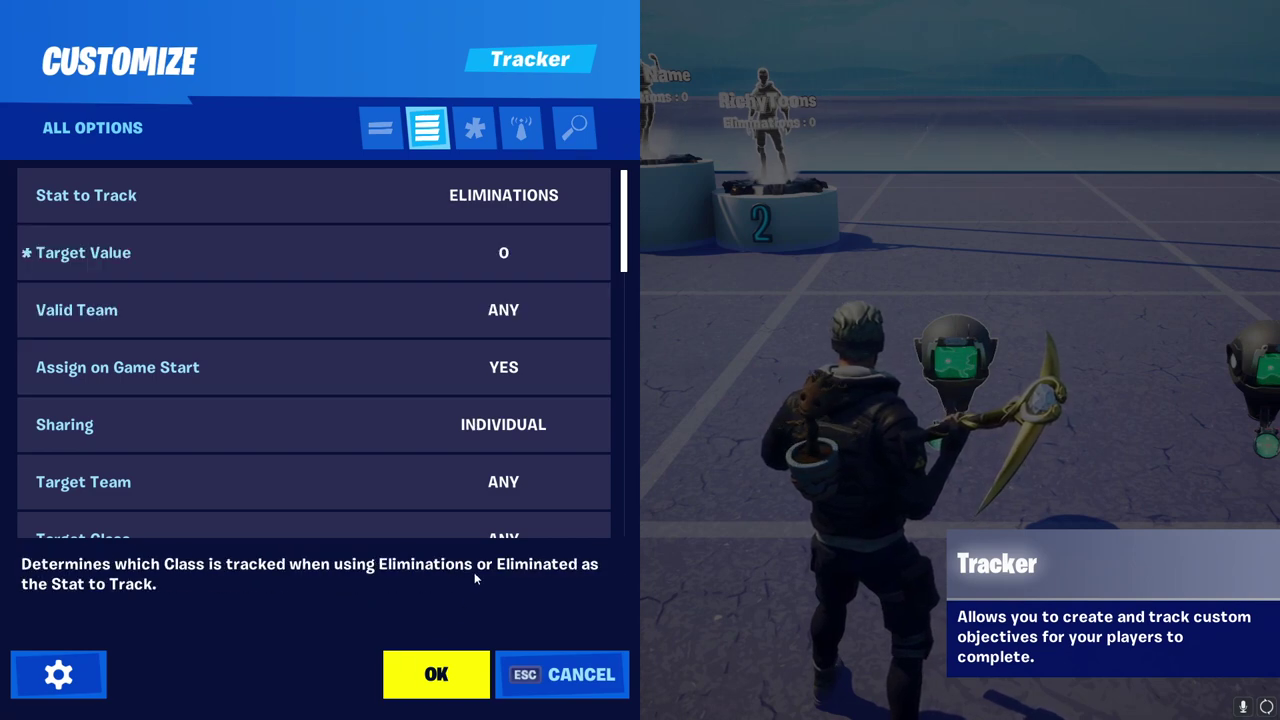
left_click(439, 660)
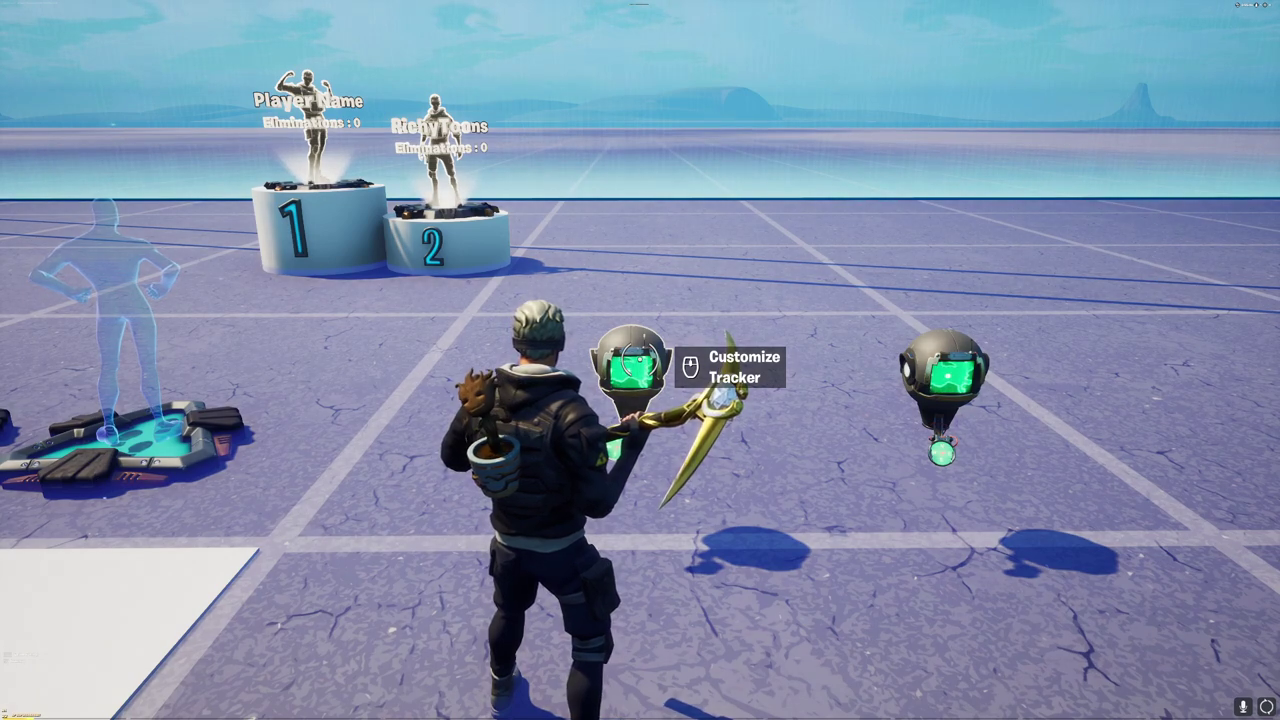
middle_click(640, 360)
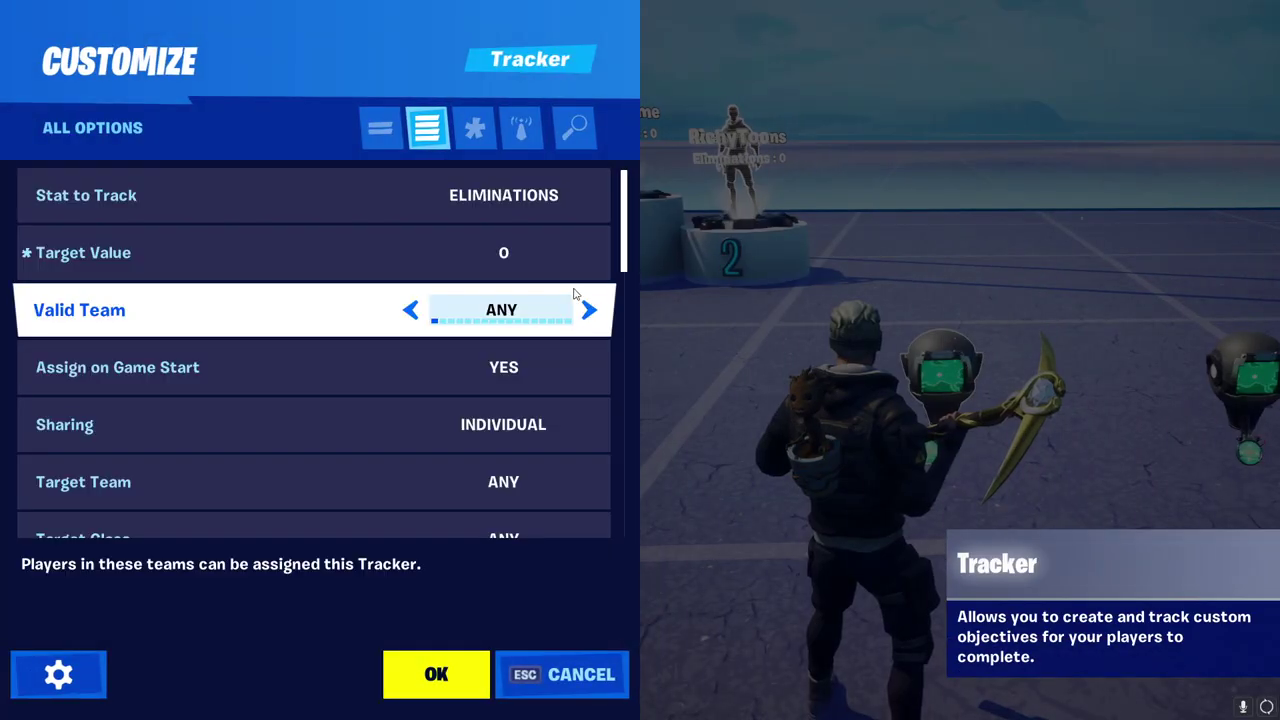
left_click(474, 665)
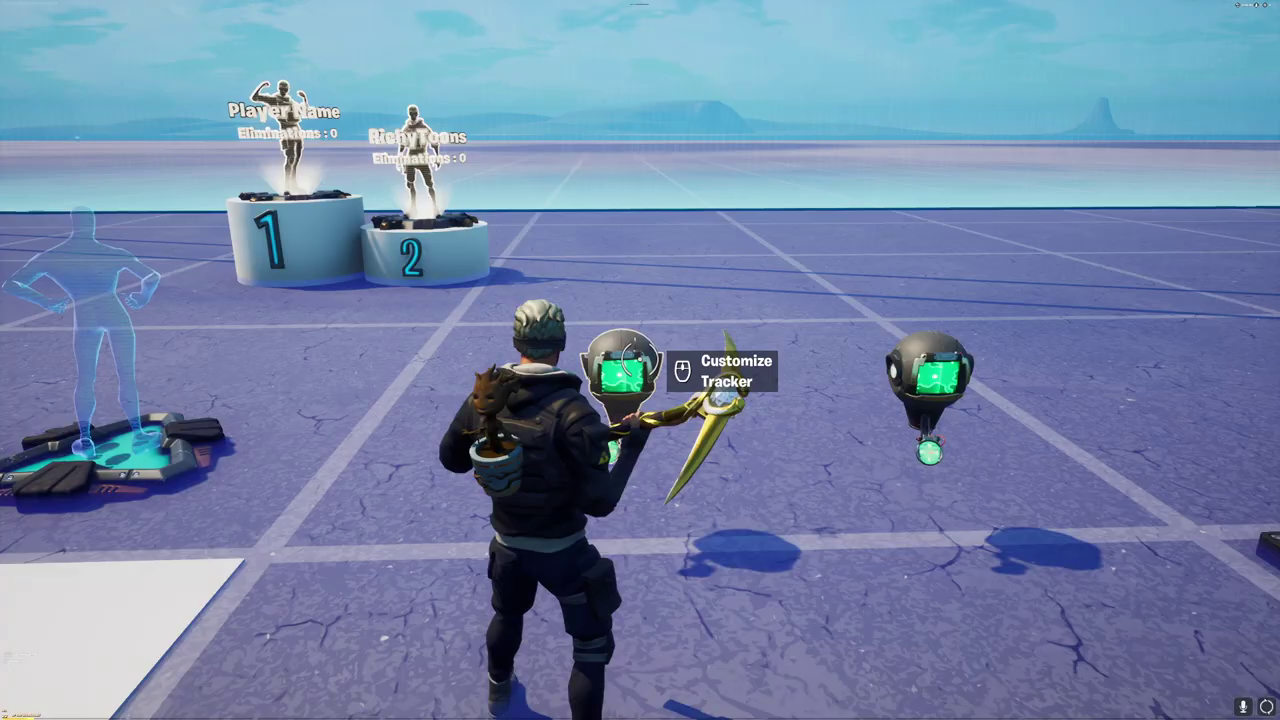
- Examine the Player Reference holograms on podiums 1 and 2
key("w")
key("w")
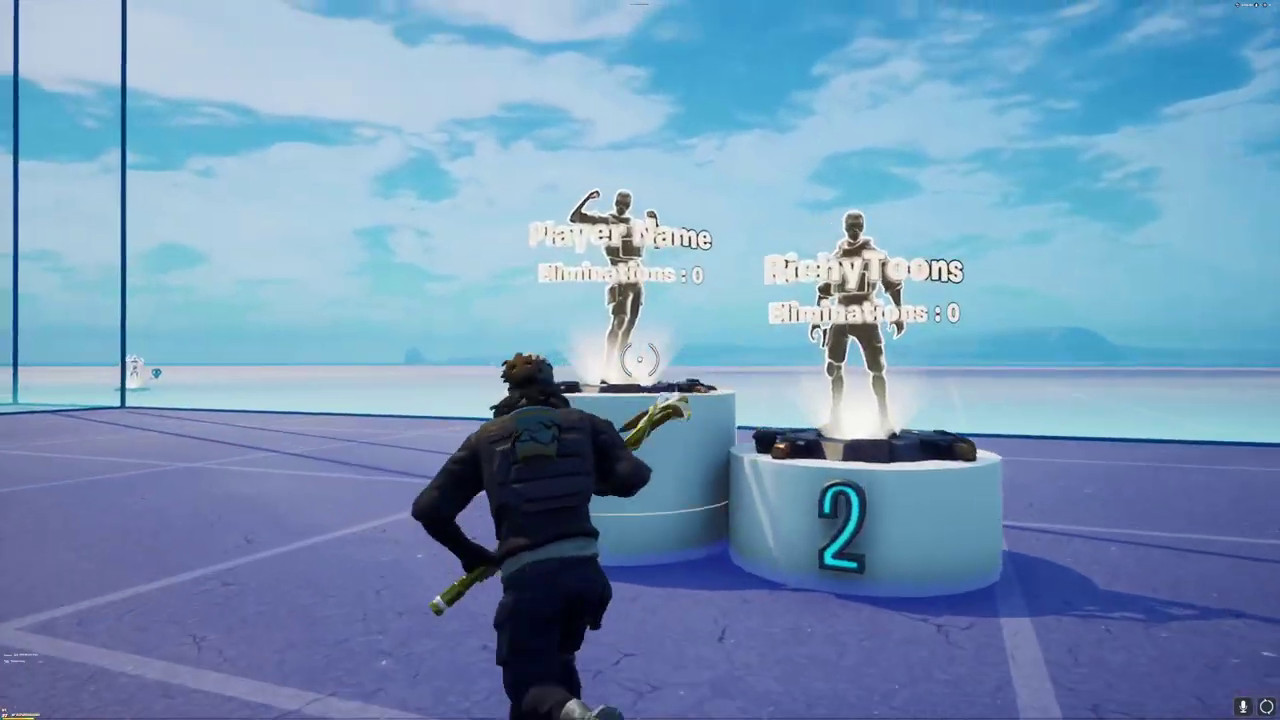
key("s")
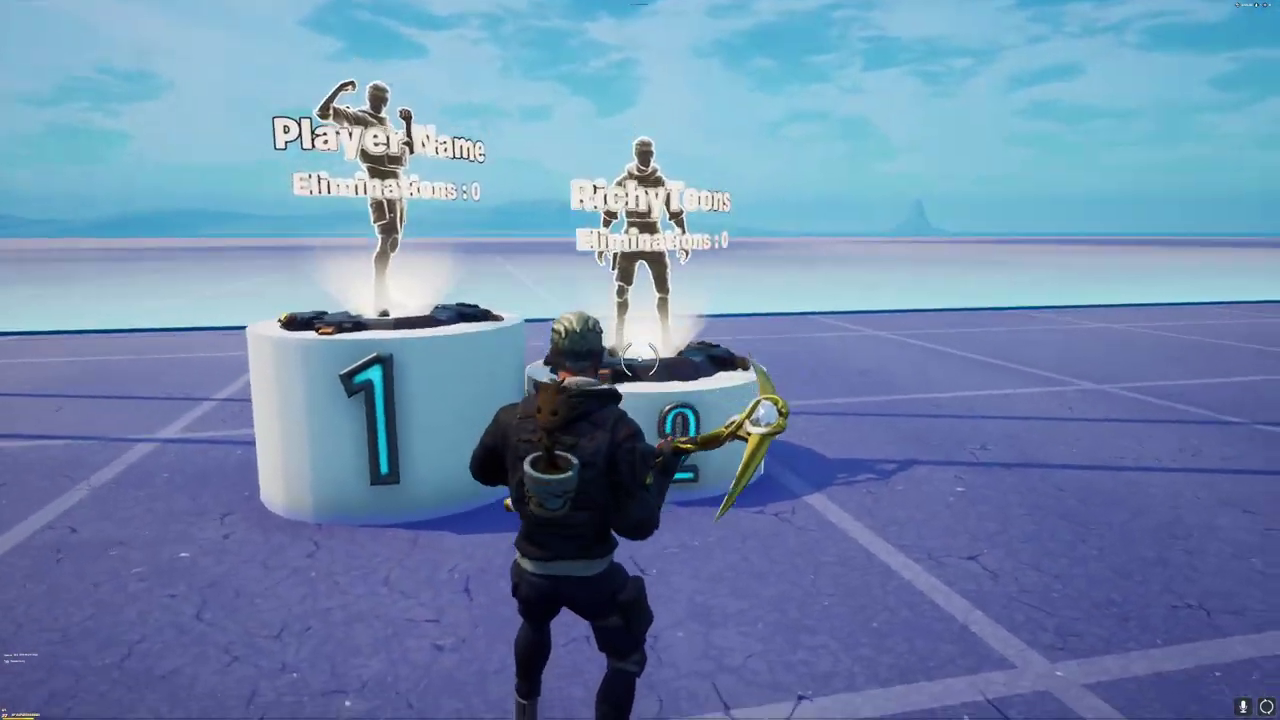
key("w")
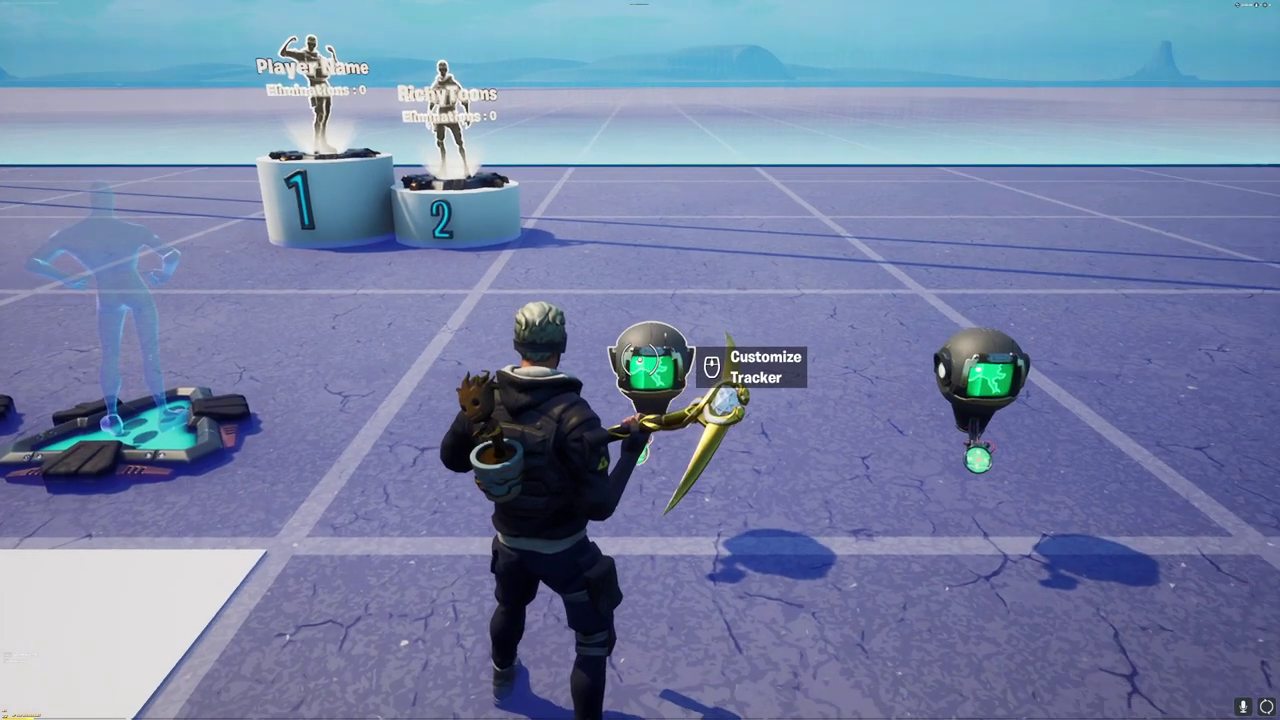
- Delete the extra Tracker copy nearest the spawn pads
key("f")
key("x")
key("f")
- Review the Target Value, Valid Team and Assign on Game Start options of the Tracker behind the CH 03 device
key("w")
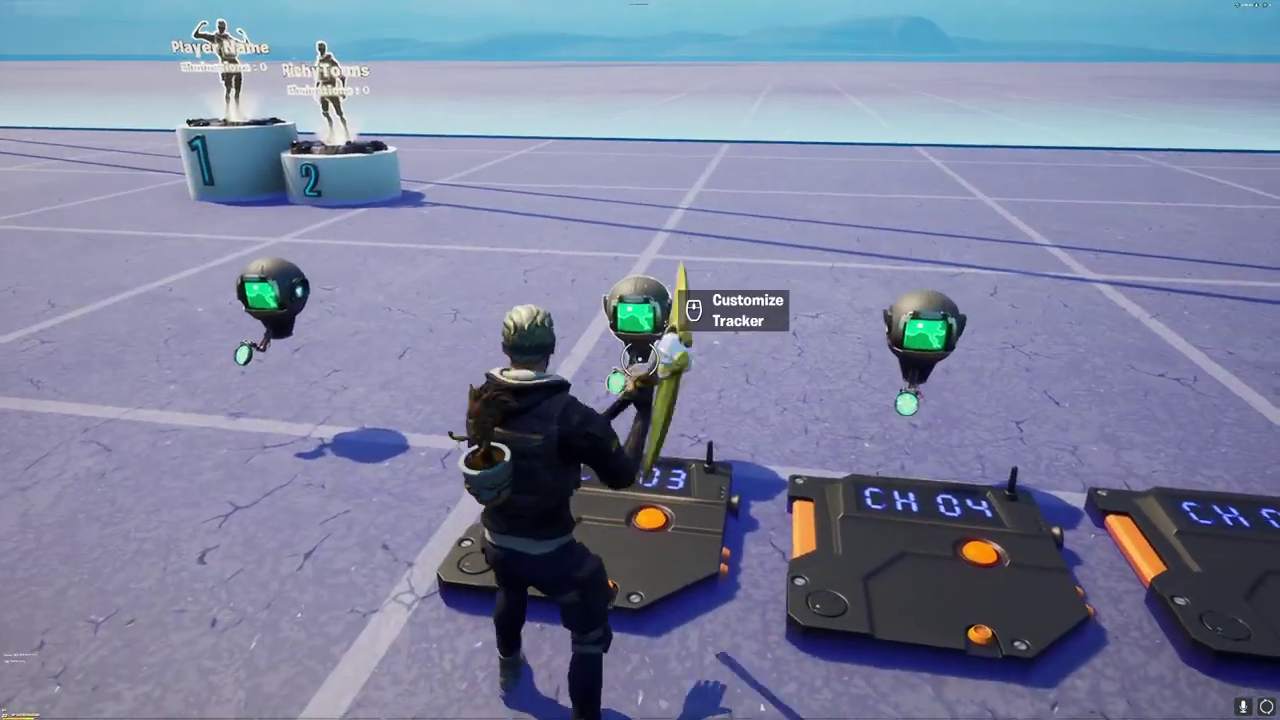
key("e")
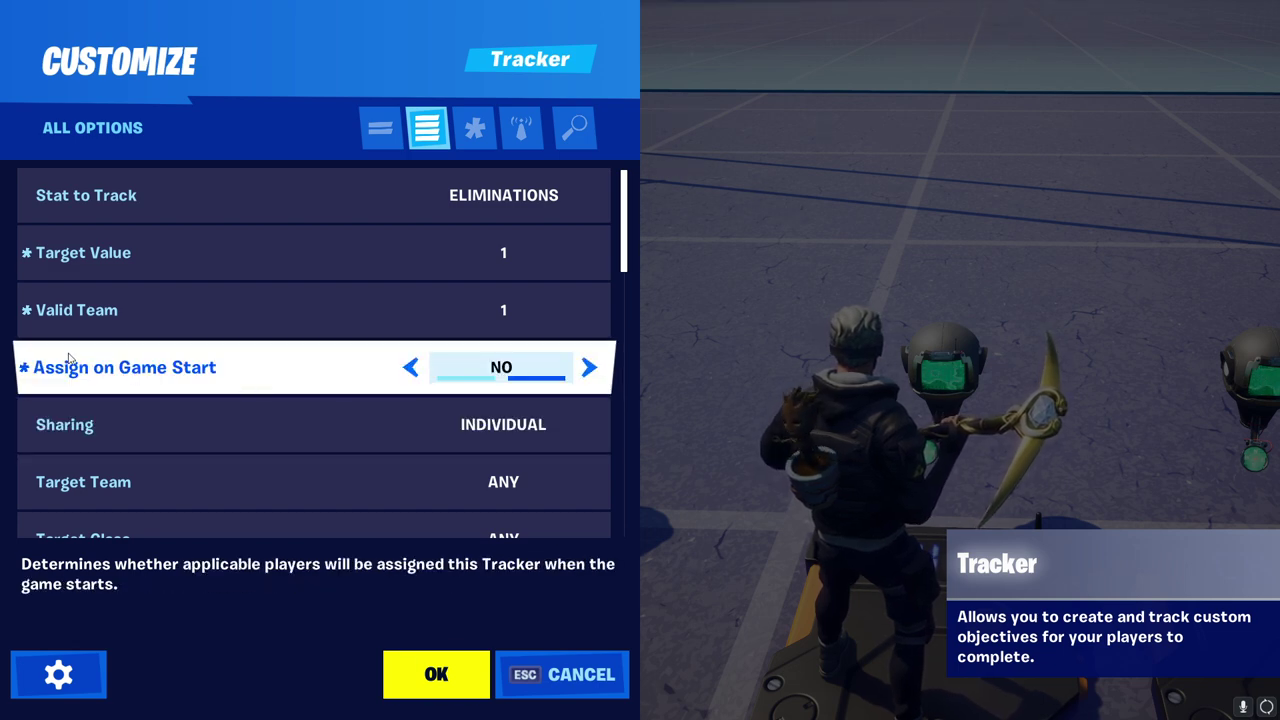
left_click(452, 676)
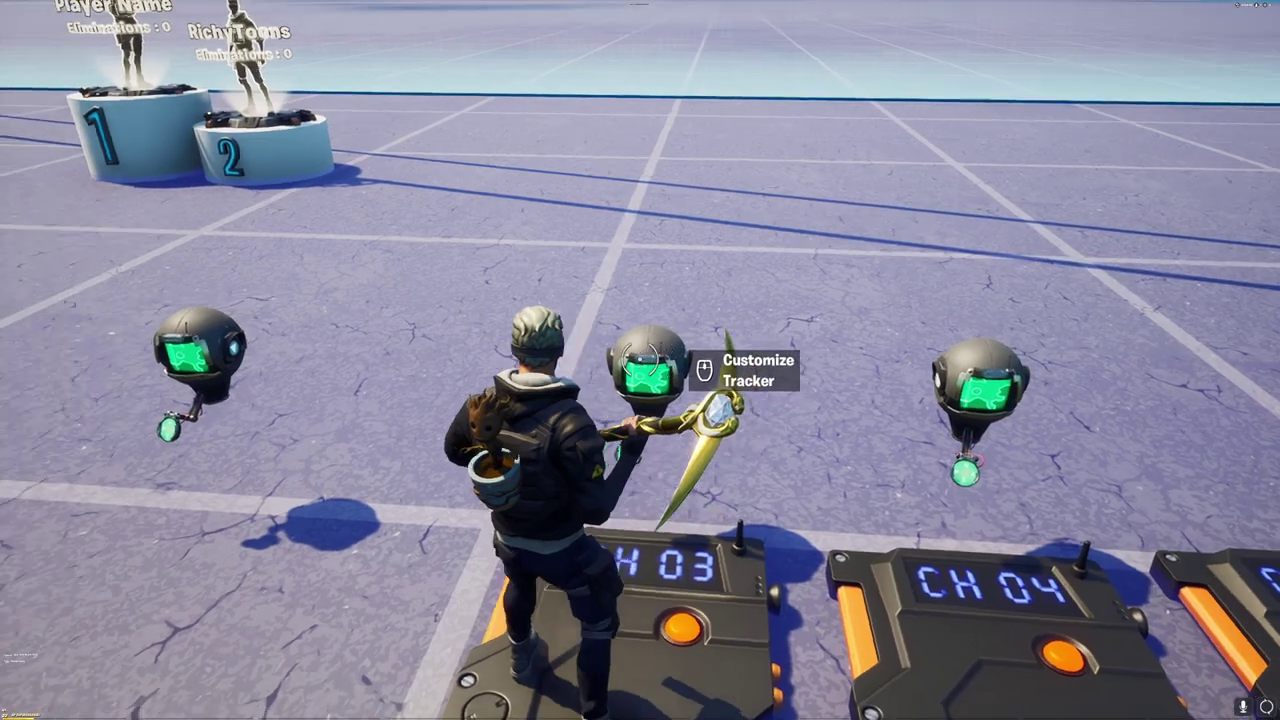
- Review the modified options of the Tracker behind the CH 03 device, including its assign, remove, target-increase and completion channels
key("d")
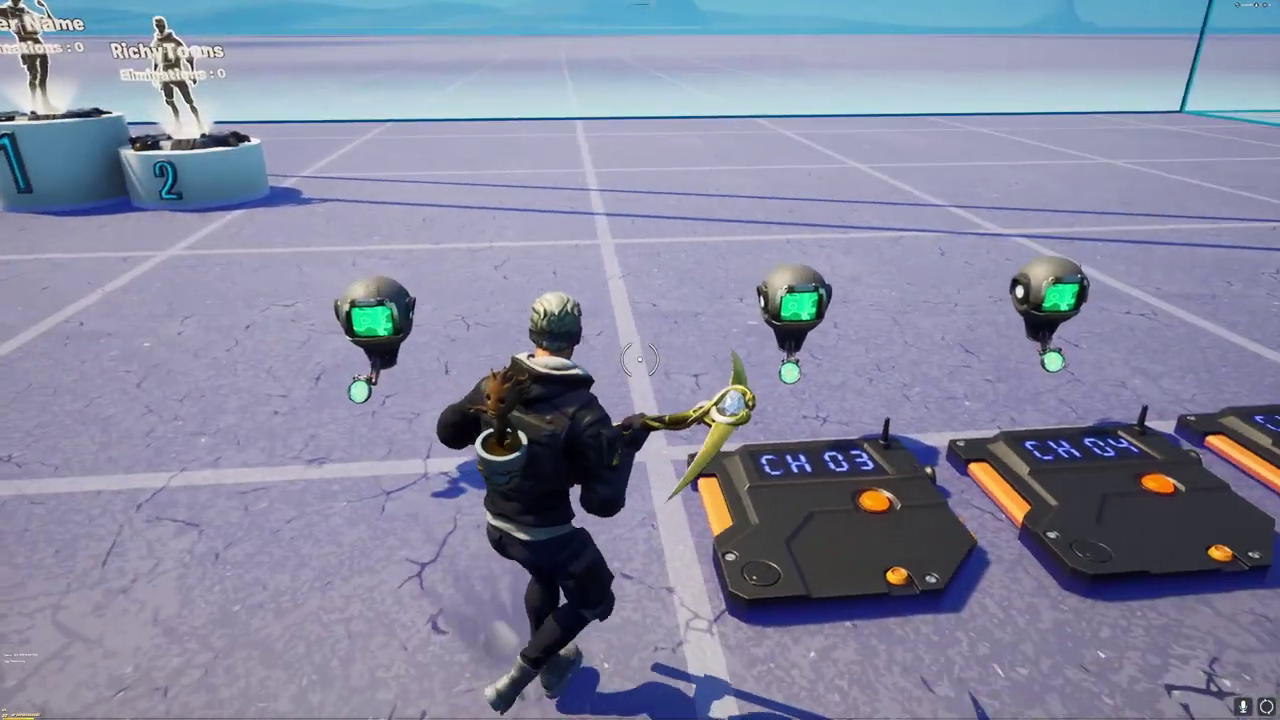
key("a")
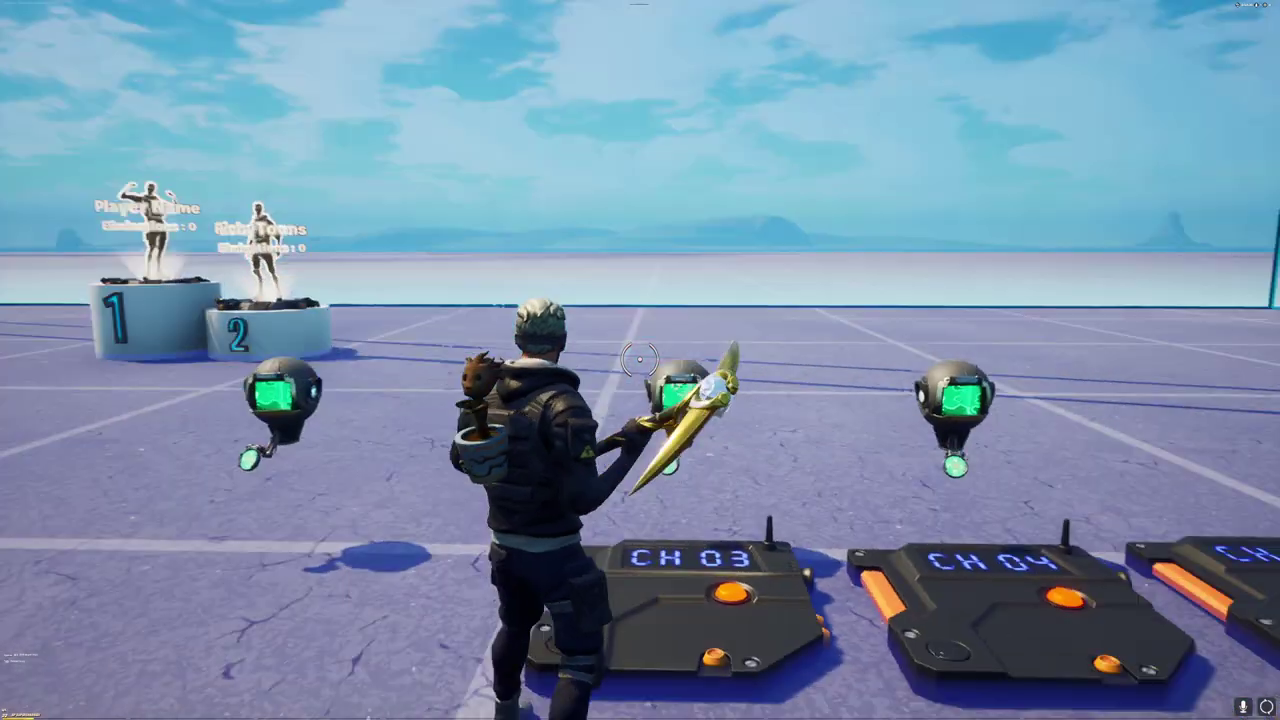
key("w")
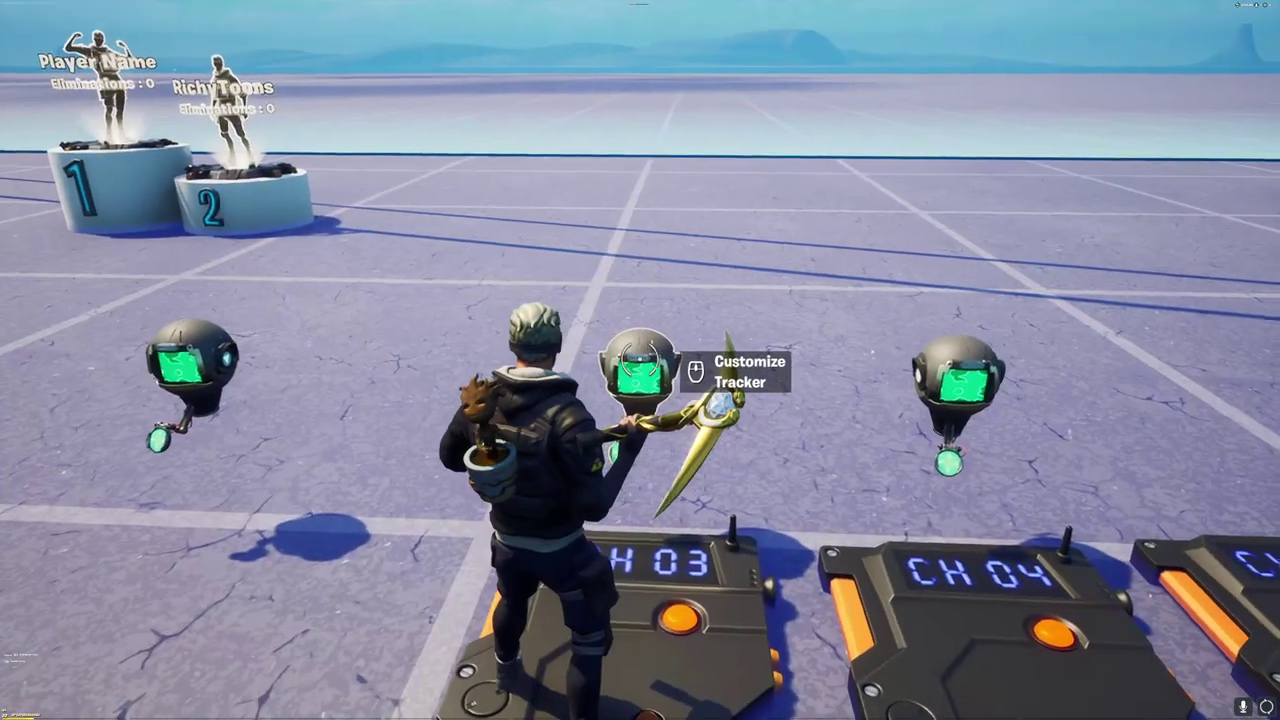
middle_click(640, 360)
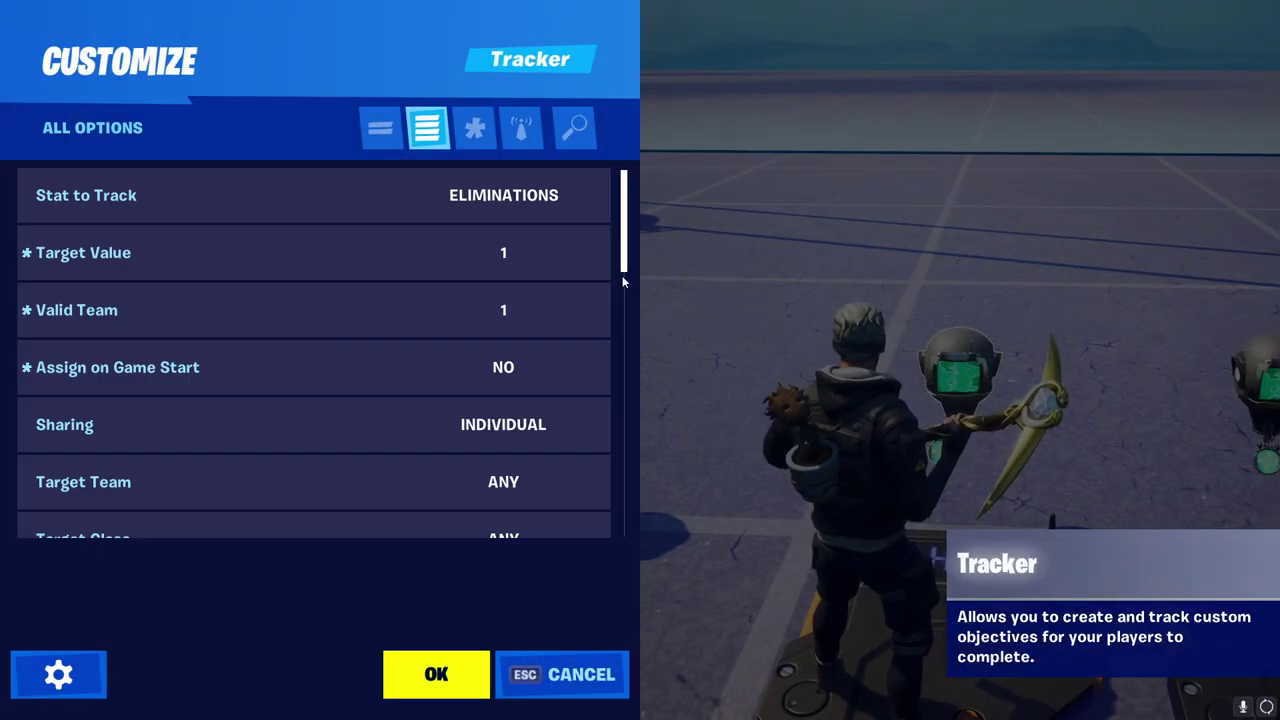
scroll(253, 307, "down", 1)
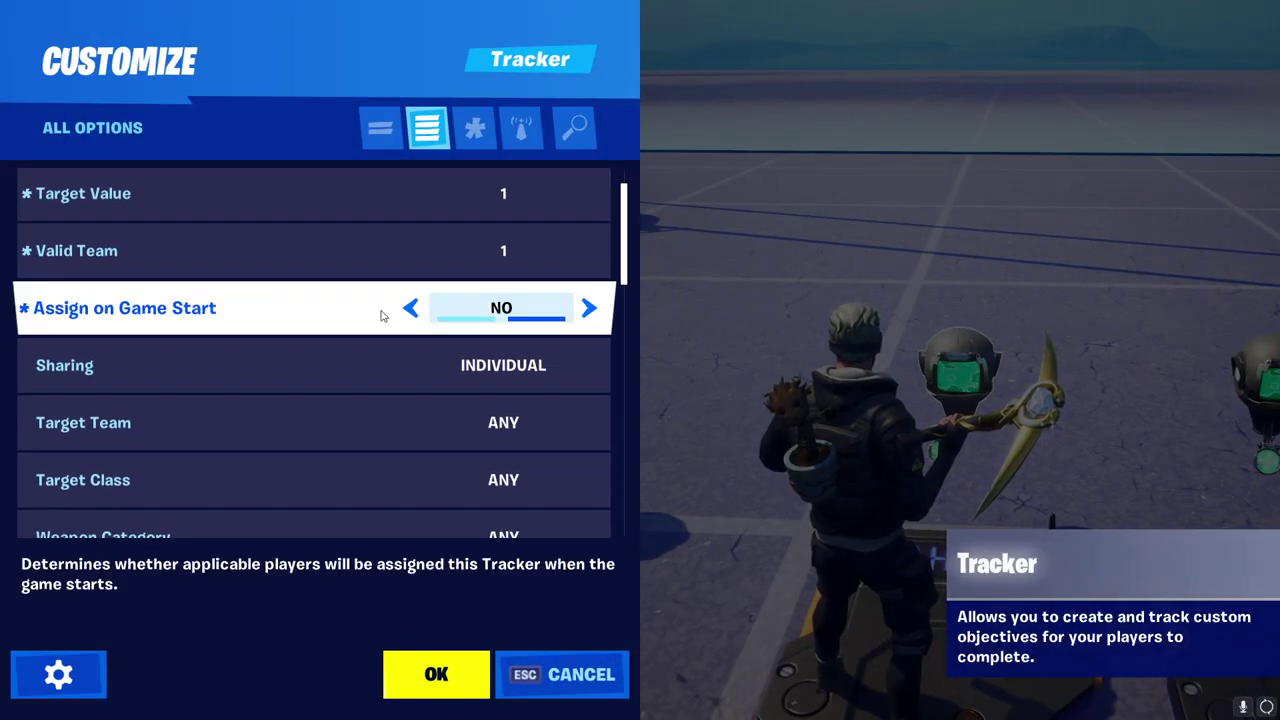
scroll(614, 390, "down", 12)
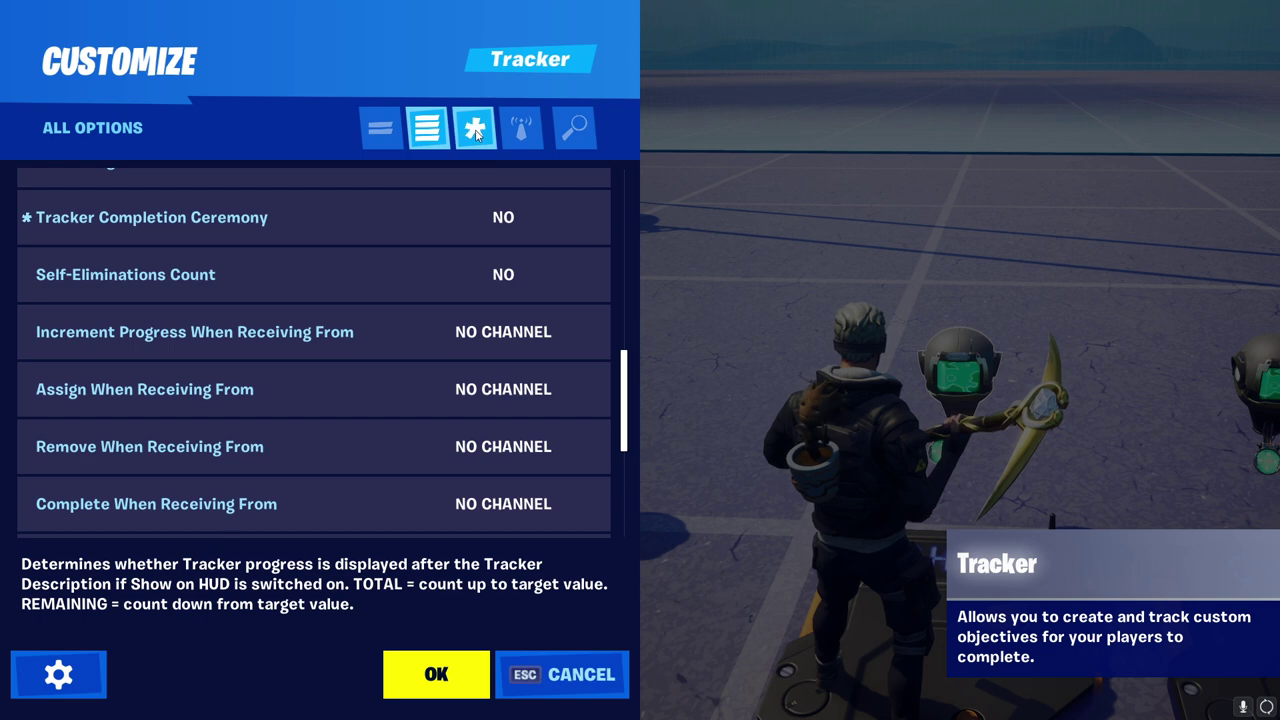
left_click(476, 130)
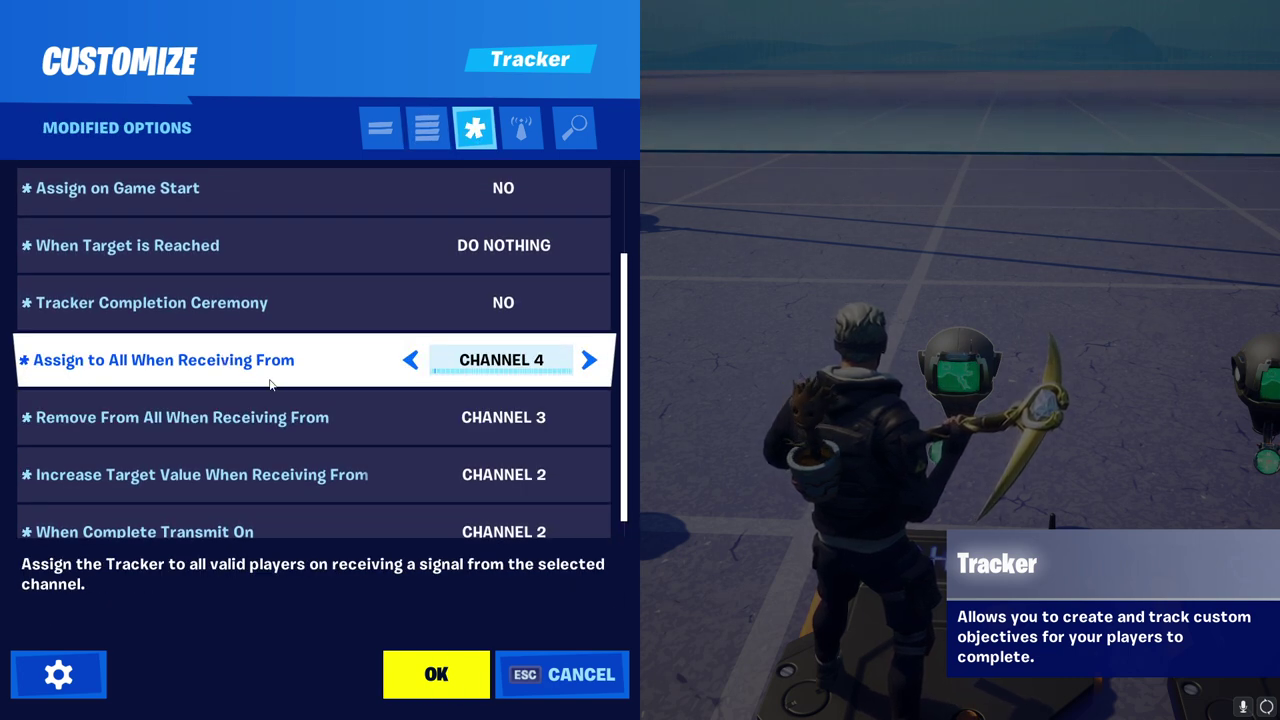
scroll(631, 413, "down", 1)
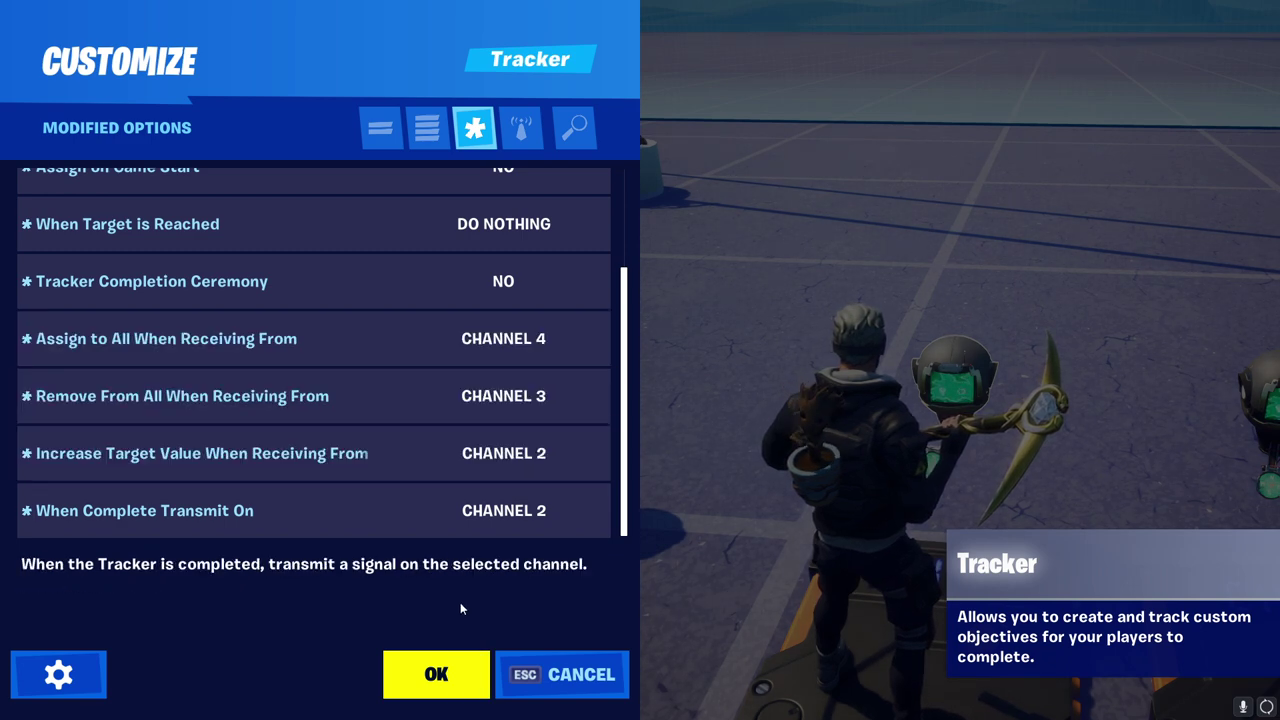
left_click_drag(622, 440, 608, 202)
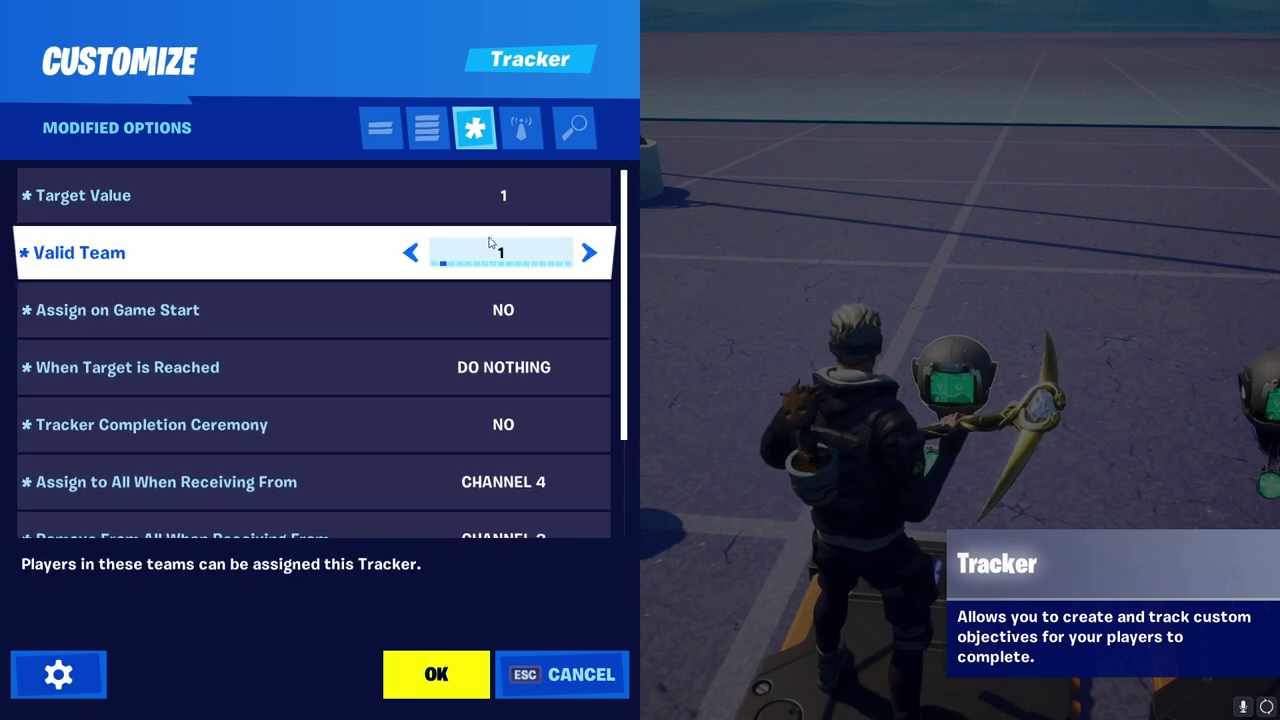
left_click(436, 674)
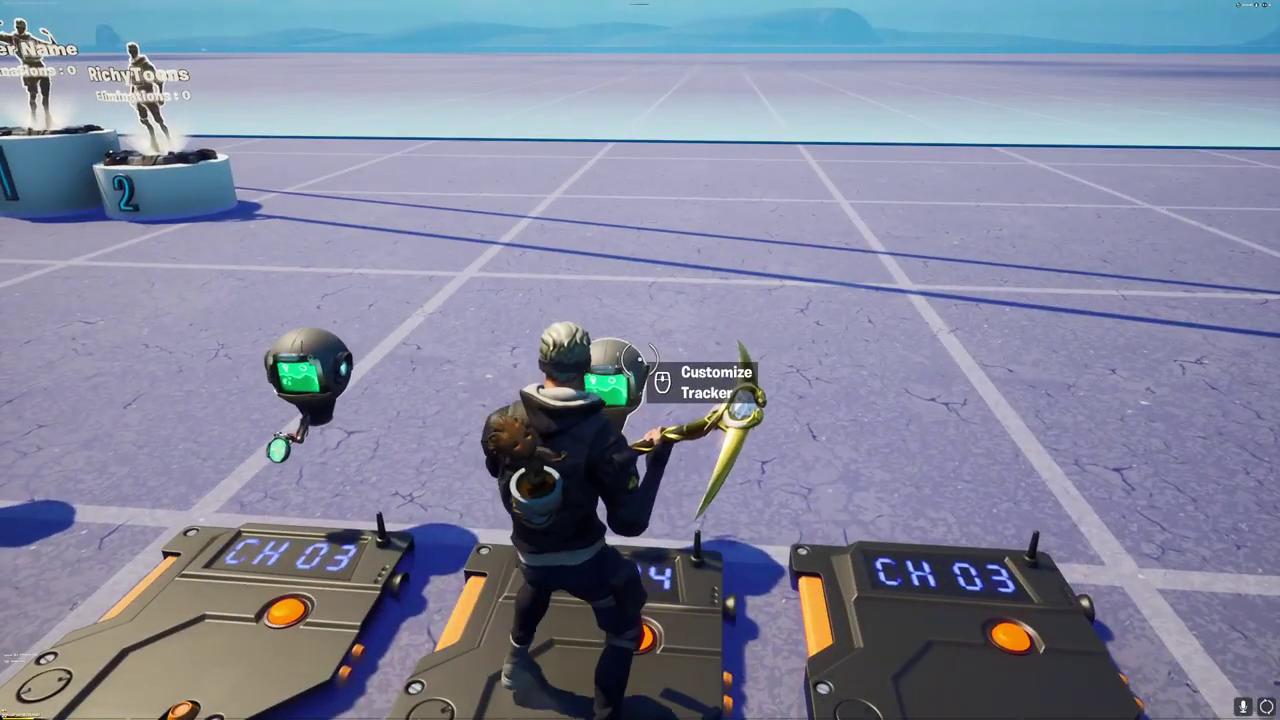
- Check the Activating Team, receiving channel and transmitting channel of the CH 03 and CH 04 Triggers
key("e")
left_click_drag(632, 297, 624, 392)
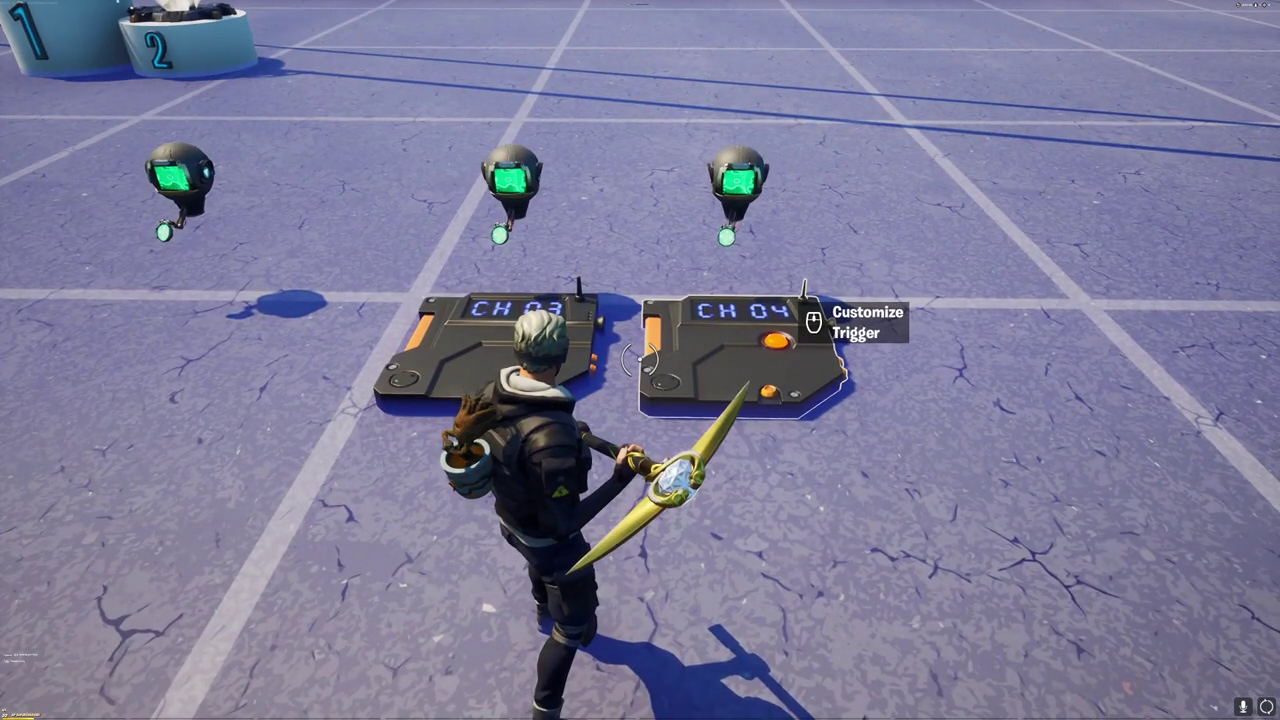
key("a")
middle_click(640, 360)
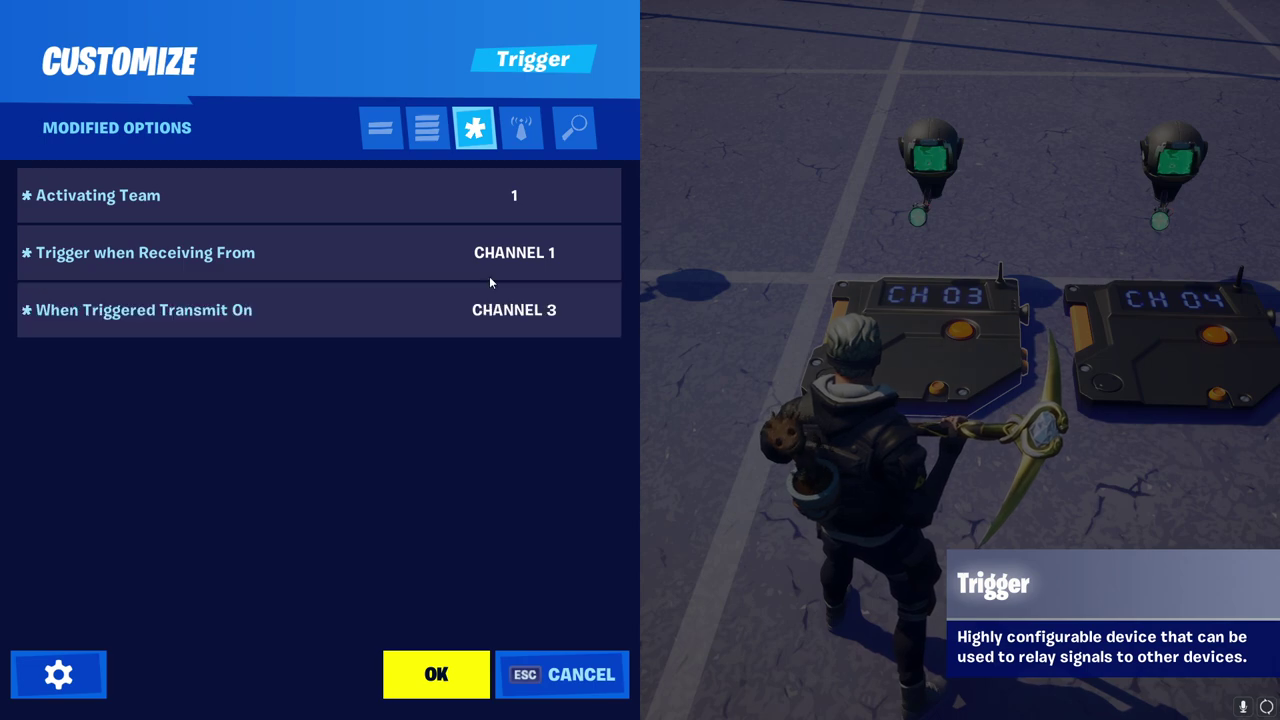
key("Escape")
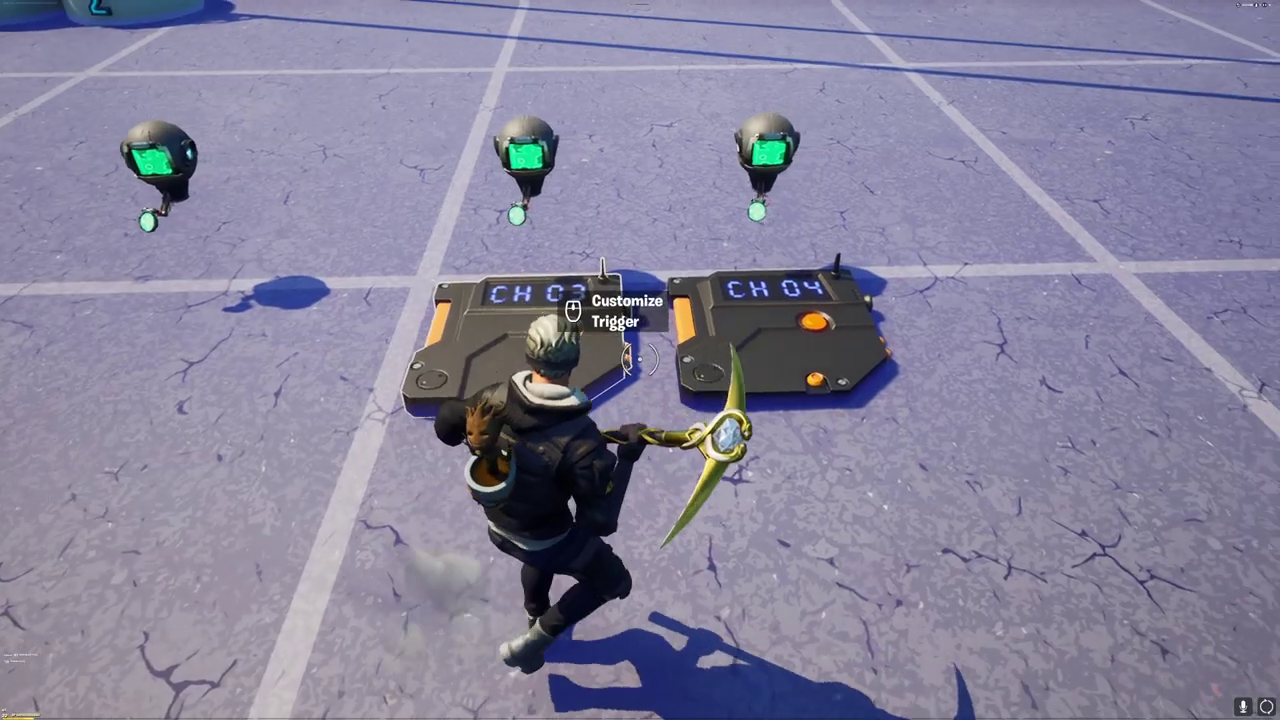
key("e")
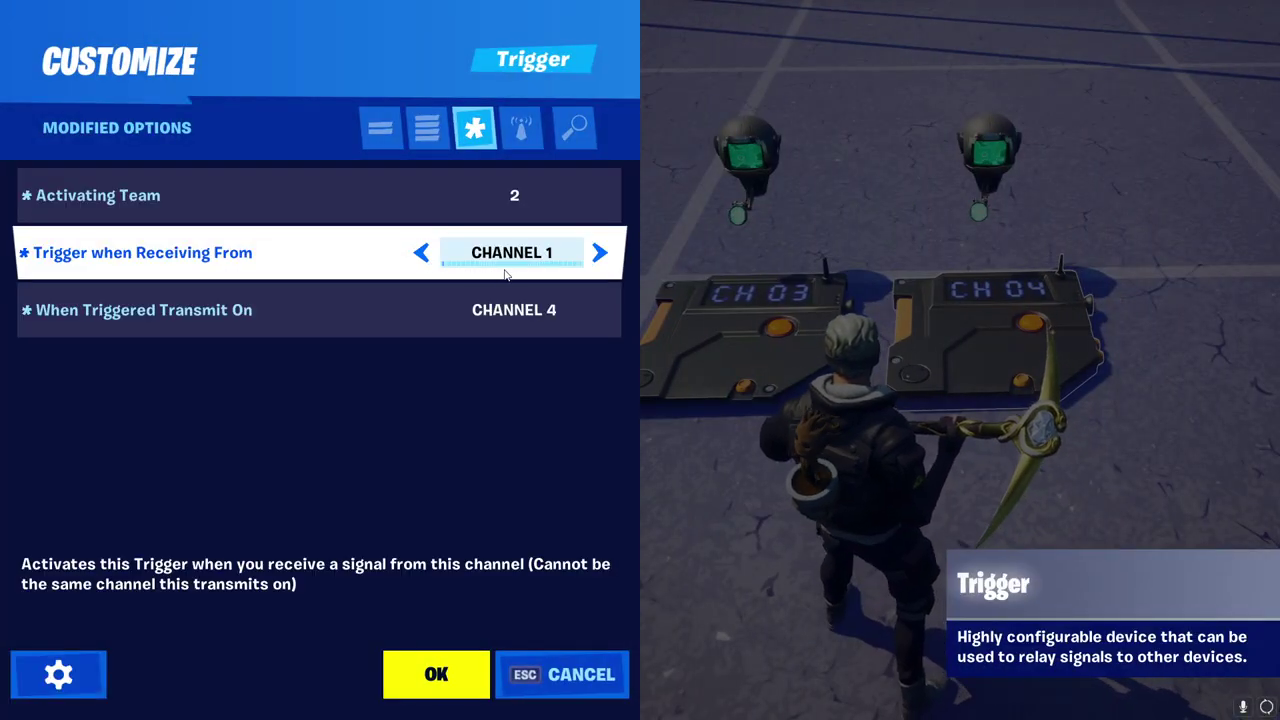
key("Escape")
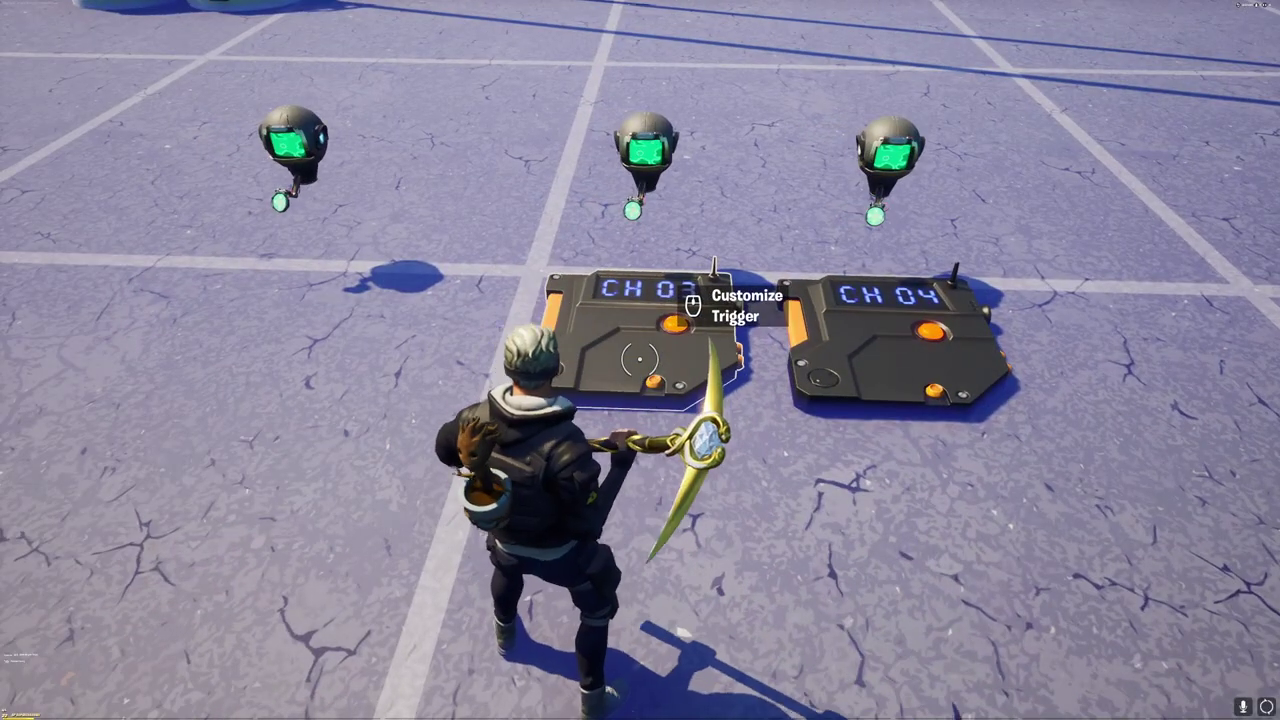